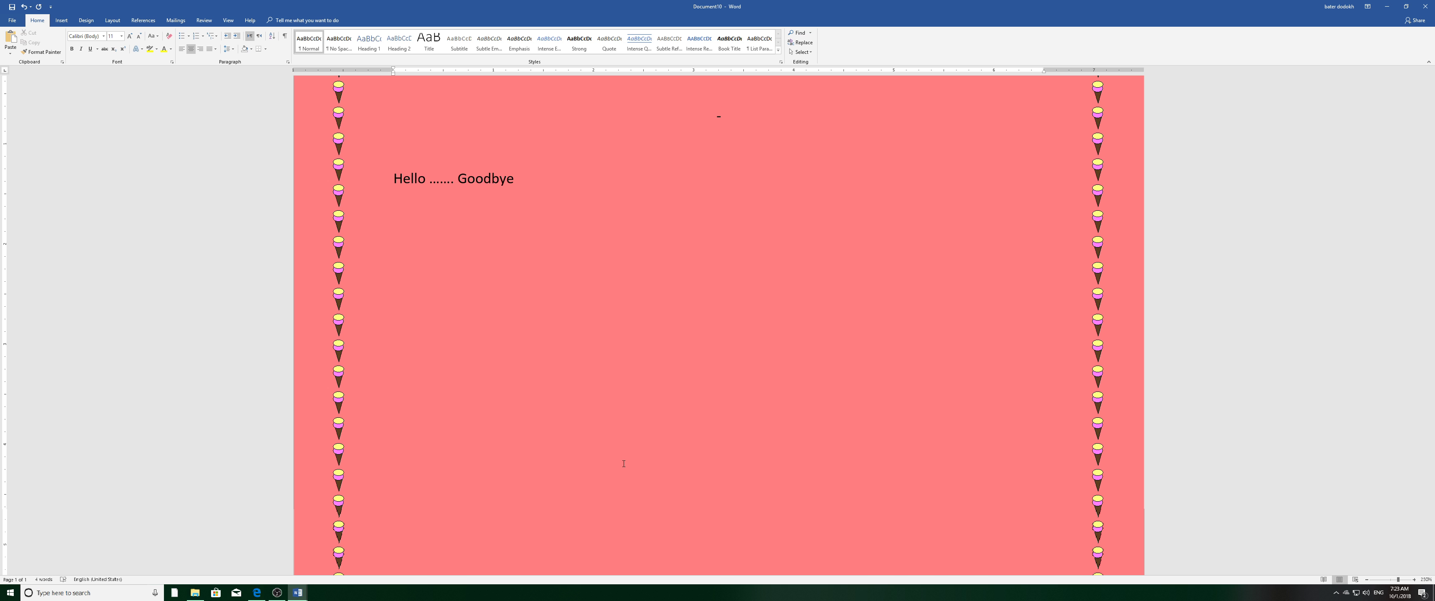
Step: Undo the last change so 'Name of the Party .....' reappears above 'Hello ...... Goodbye'
key("ctrl+z")
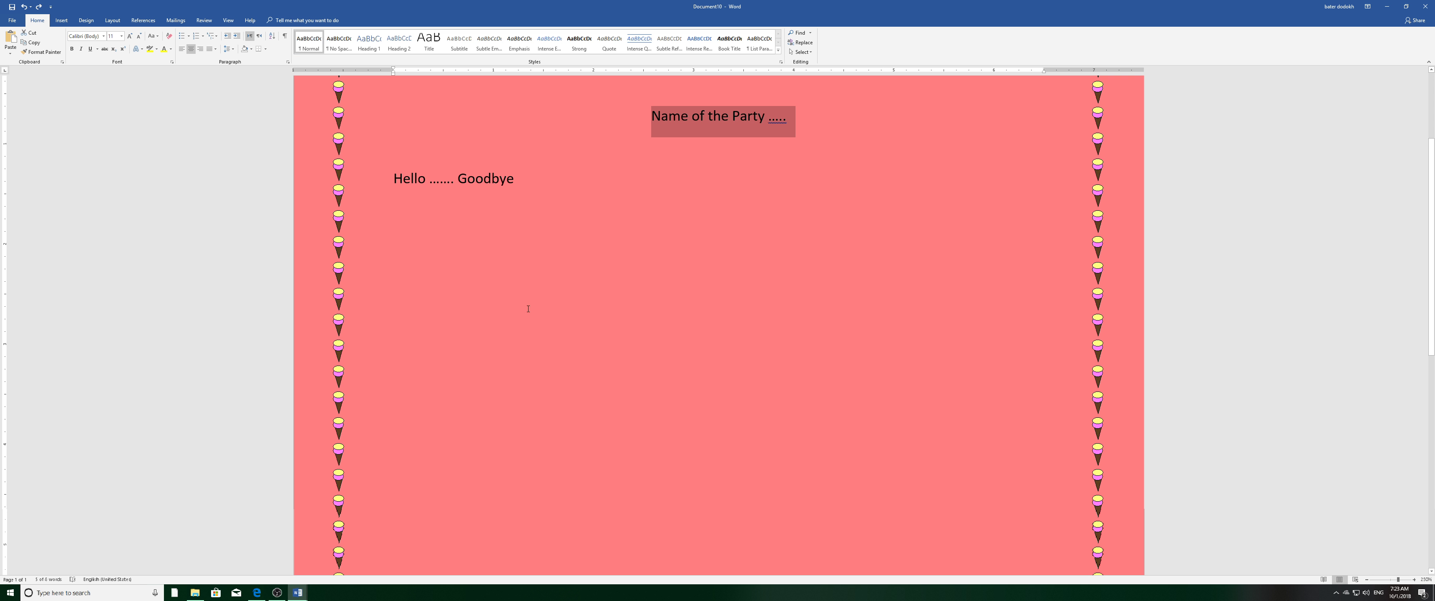
Step: Highlight the 'Name of the Party .....' heading plus the blank line directly above it
scroll(616, 343, "up", 3)
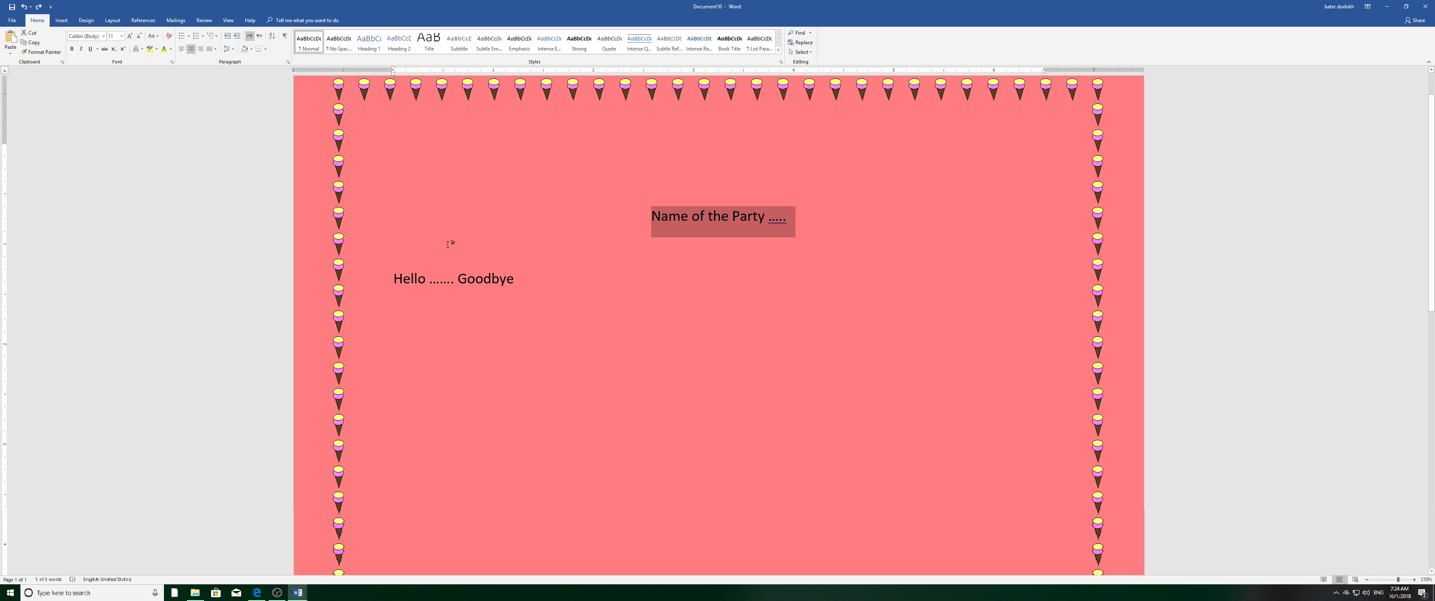
left_click(675, 259)
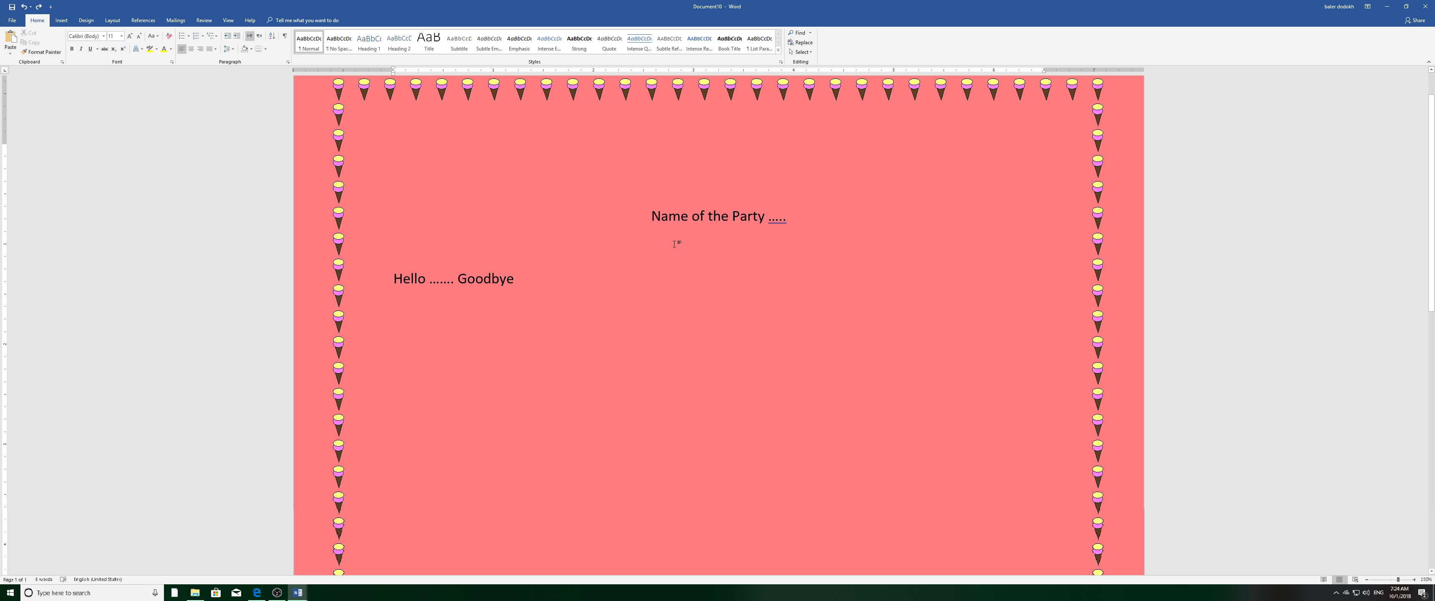
left_click(714, 218)
left_click_drag(788, 225, 672, 242)
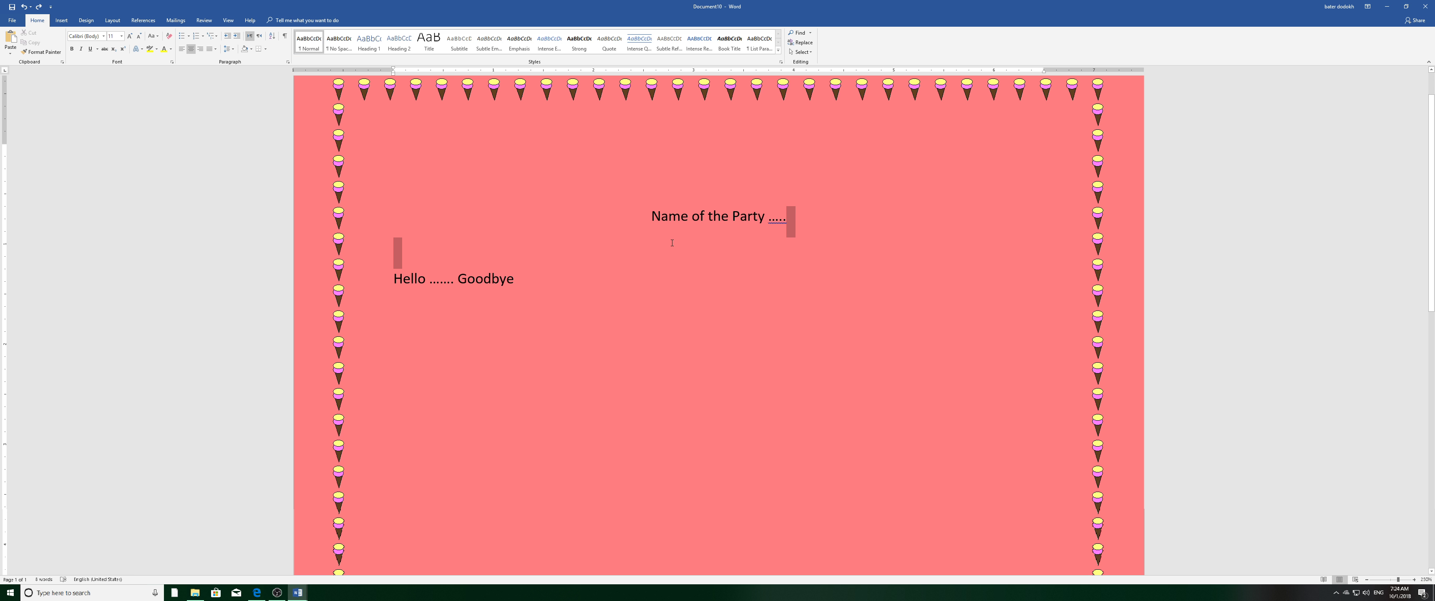
key("shift+Down")
key("shift+Up")
key("shift+Up")
key("shift+Up")
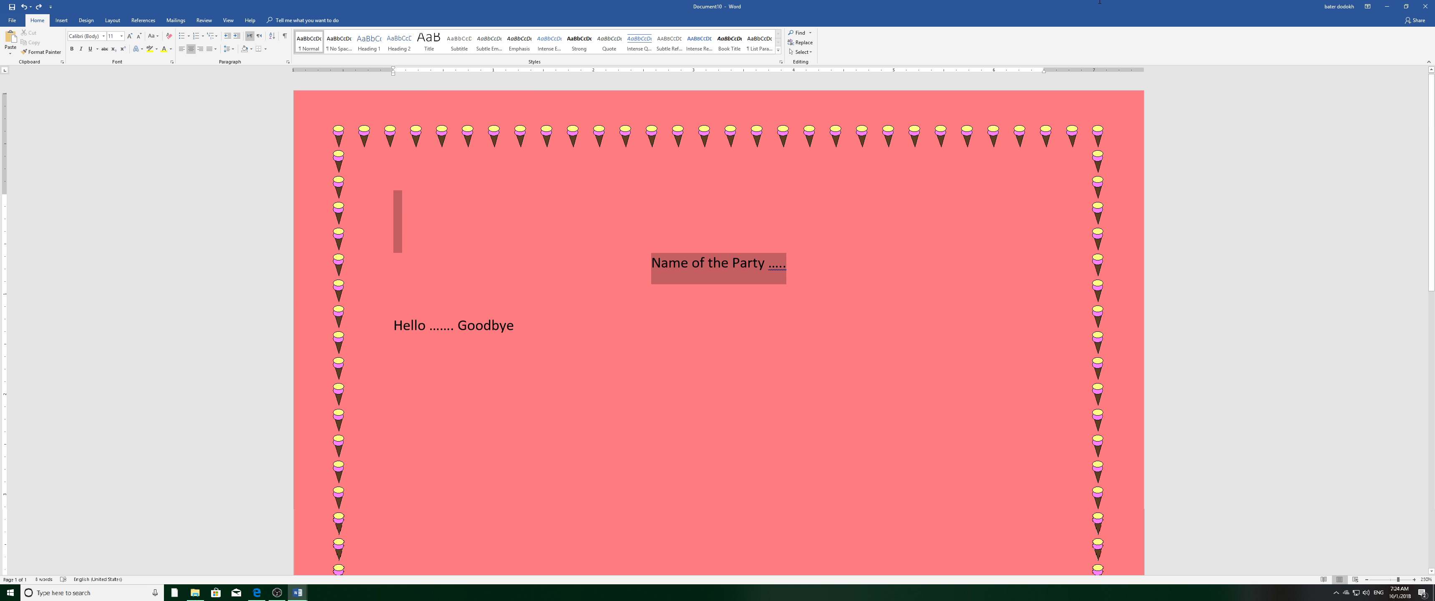
left_click_drag(662, 289, 662, 247)
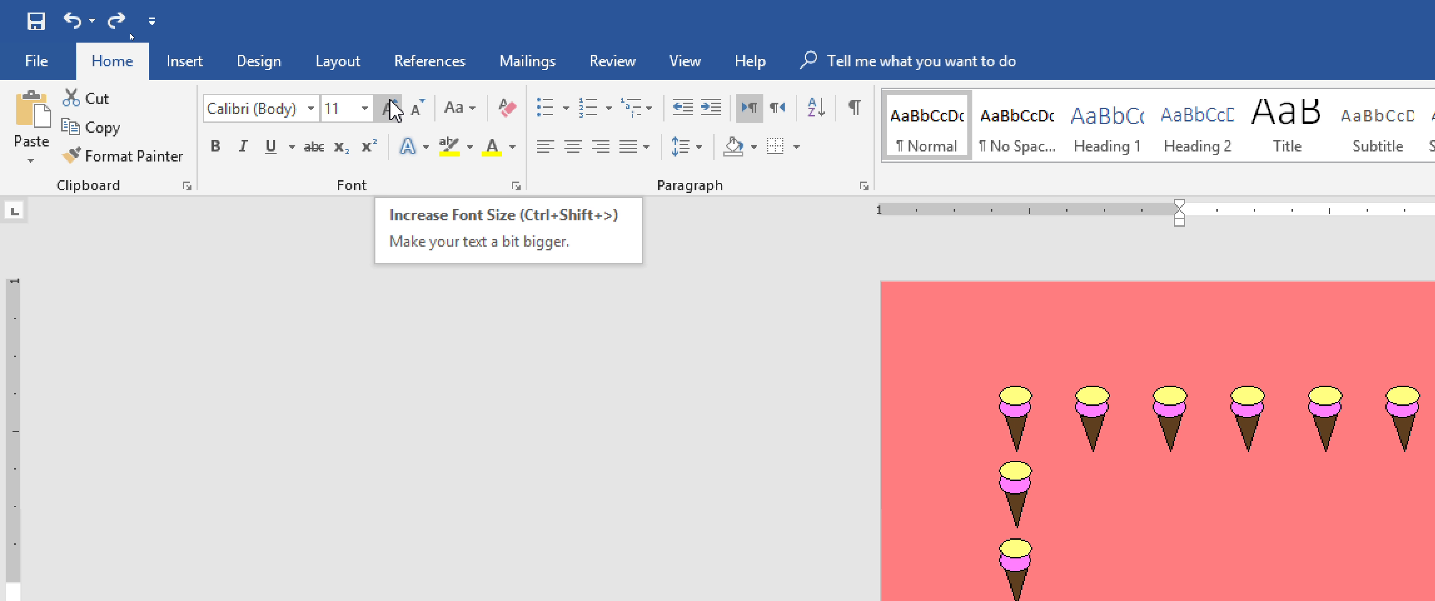
Step: Apply the Blackoak Std font at 12 pt to the party heading
left_click(311, 109)
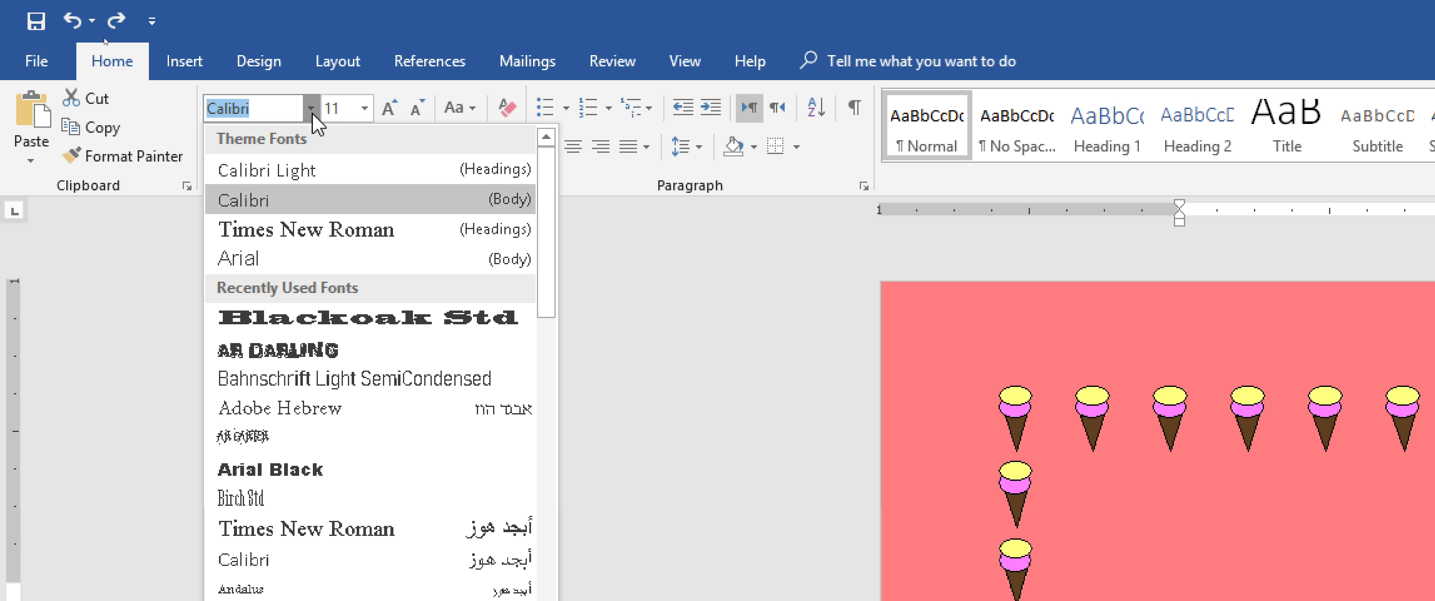
left_click(382, 319)
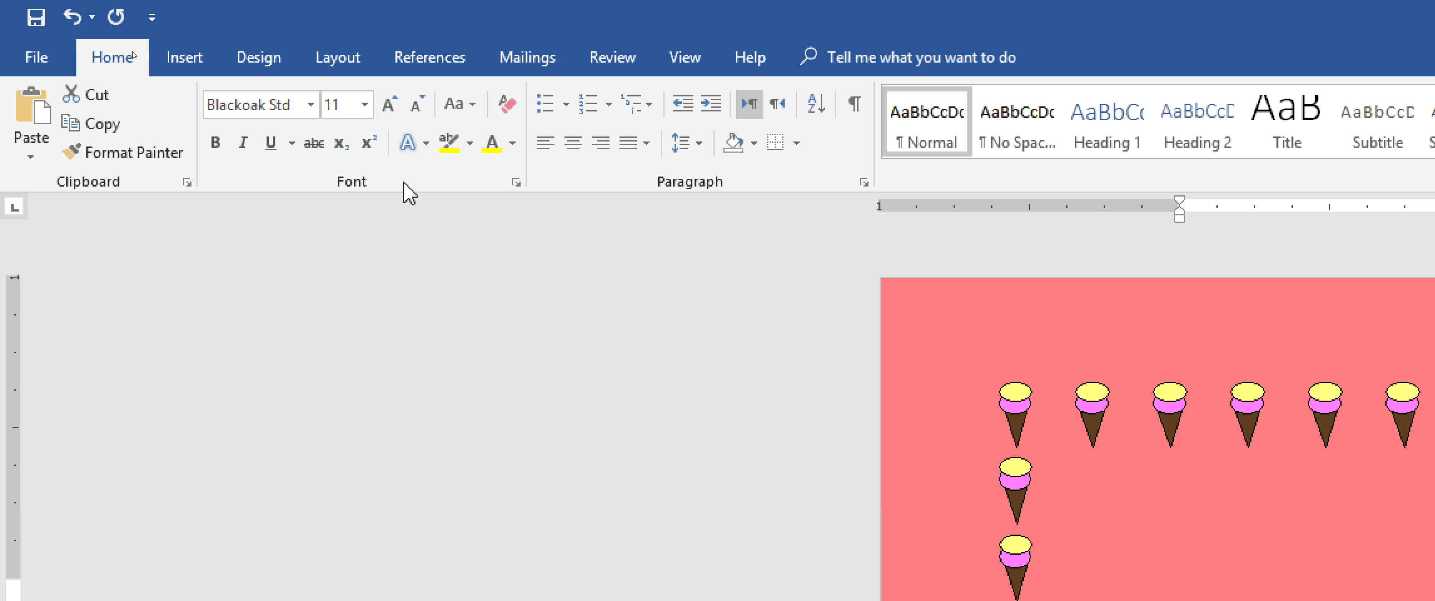
left_click(365, 105)
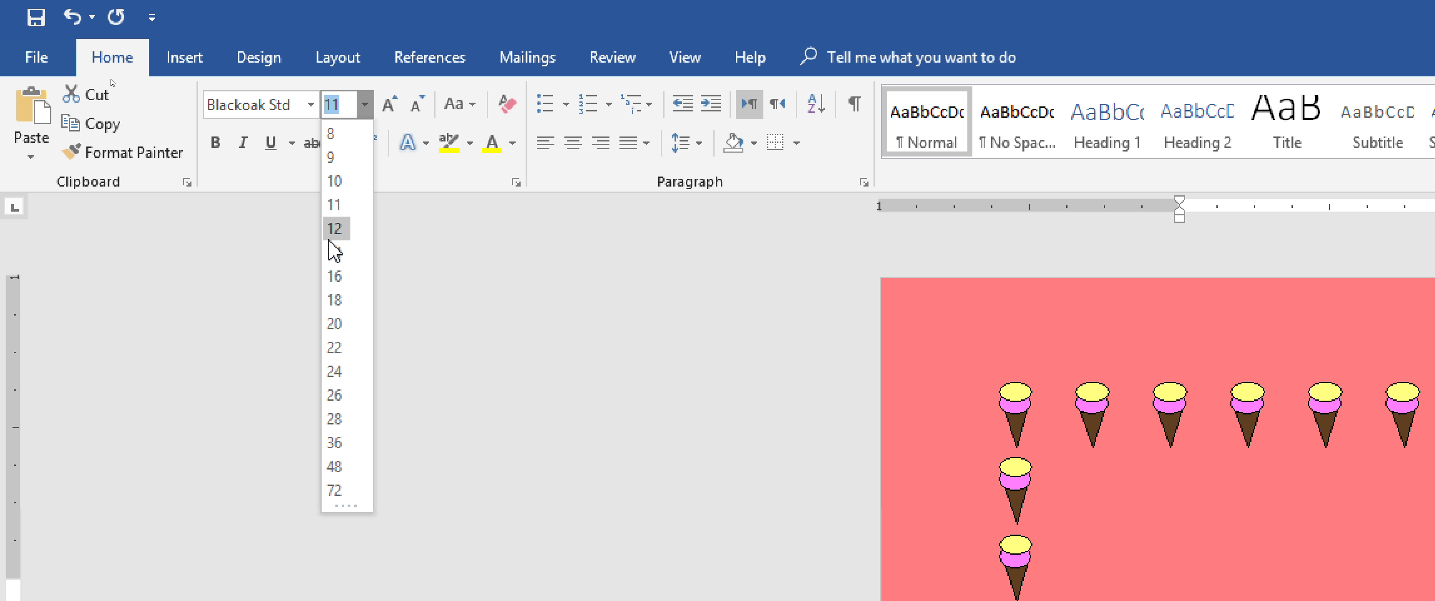
left_click(336, 228)
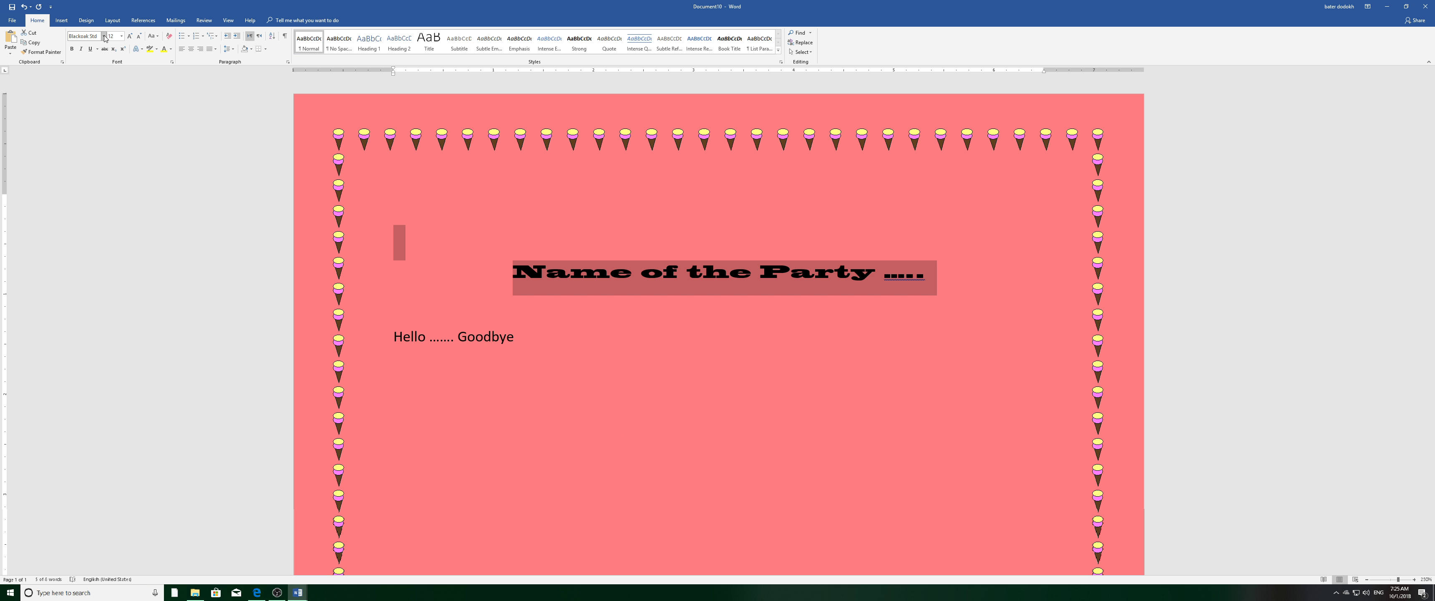
Step: Grow the heading font step by step to 36, then shrink it once to 28
left_click(130, 36)
left_click(131, 37)
left_click(130, 36)
left_click(131, 36)
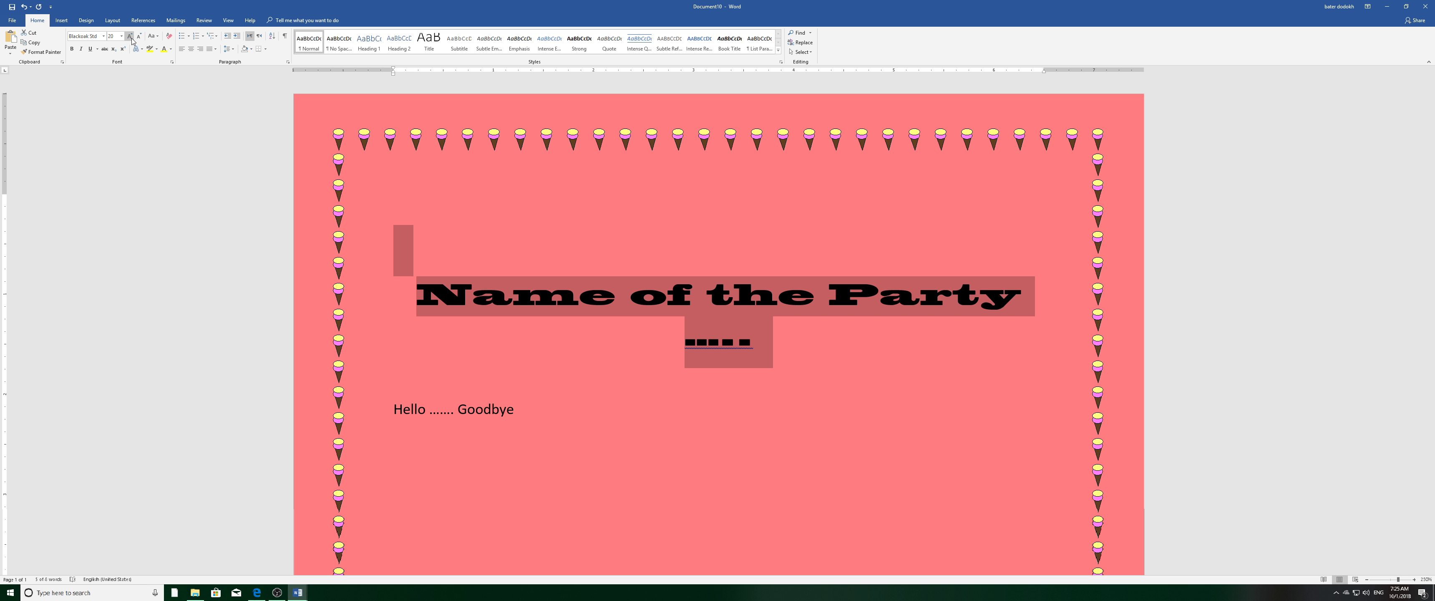
left_click(130, 37)
left_click(130, 37)
left_click(130, 36)
left_click(130, 36)
left_click(130, 36)
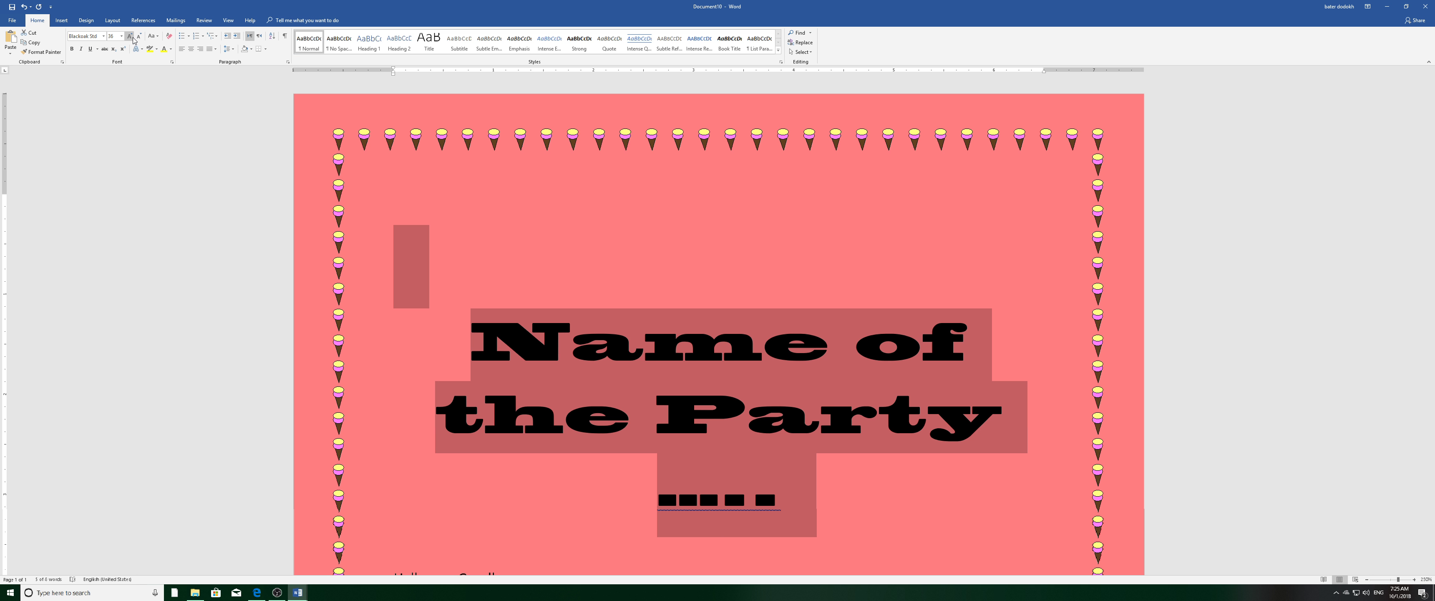
left_click(139, 36)
left_click(139, 36)
scroll(750, 251, "down", 2)
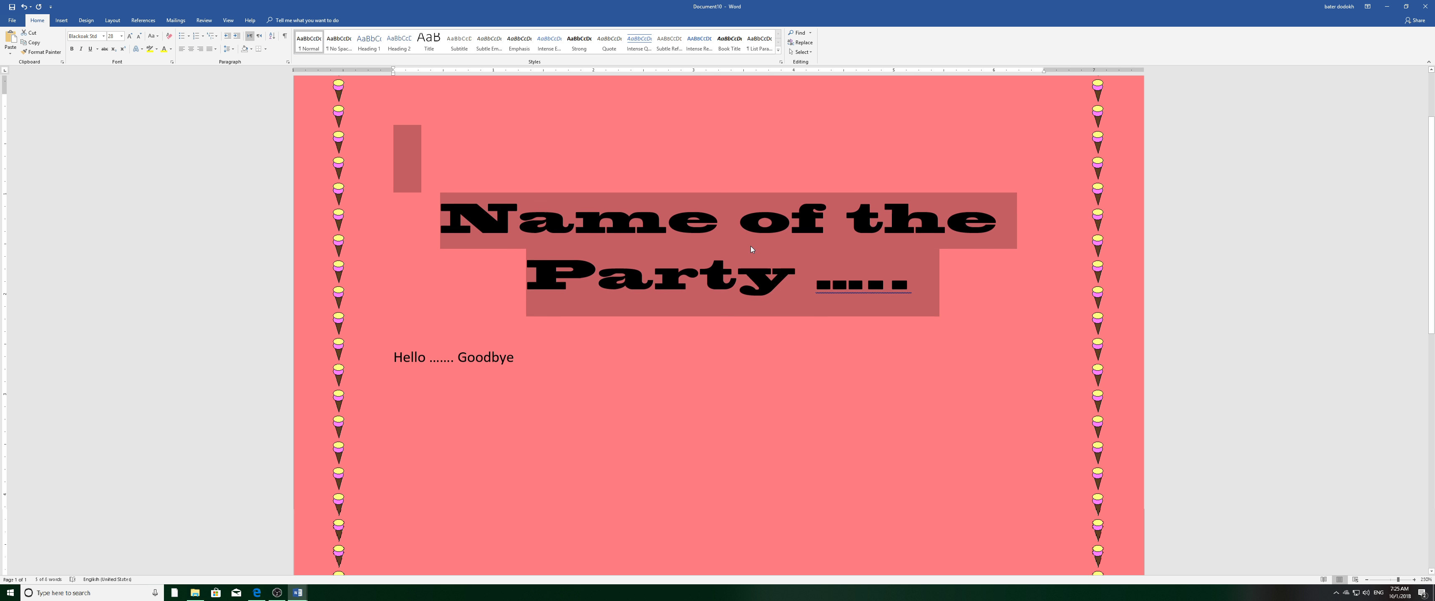
scroll(743, 309, "up", 2)
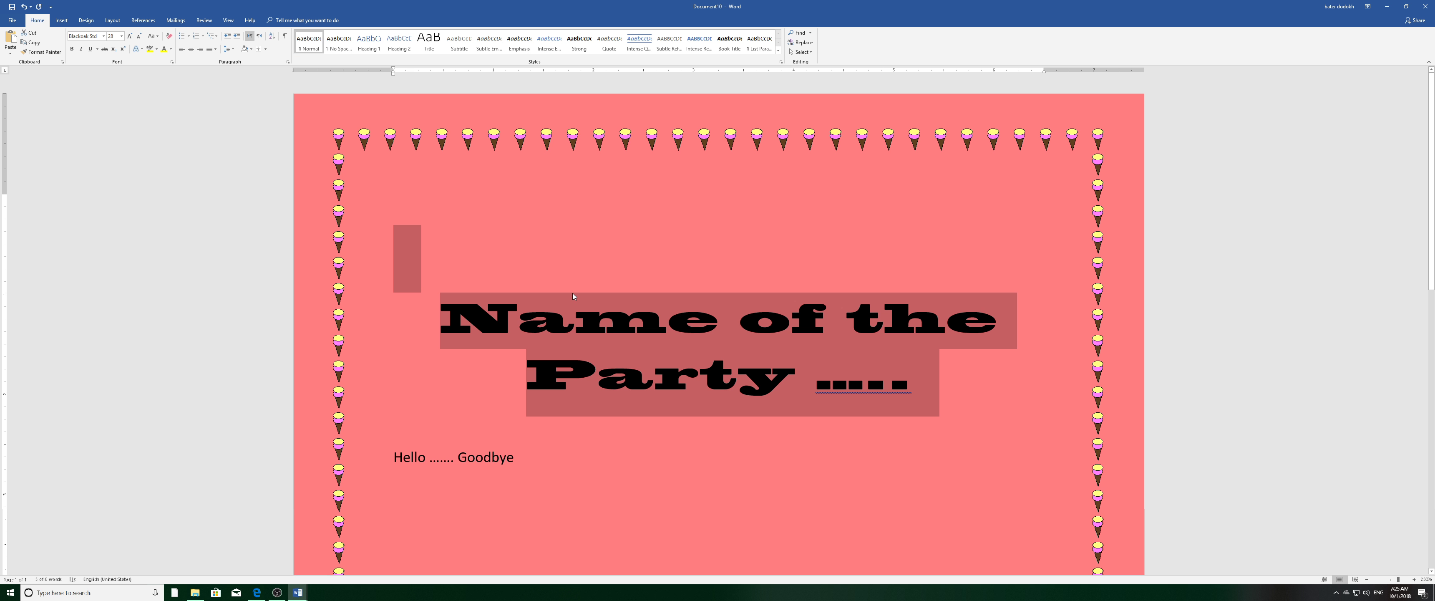
scroll(584, 267, "down", 1)
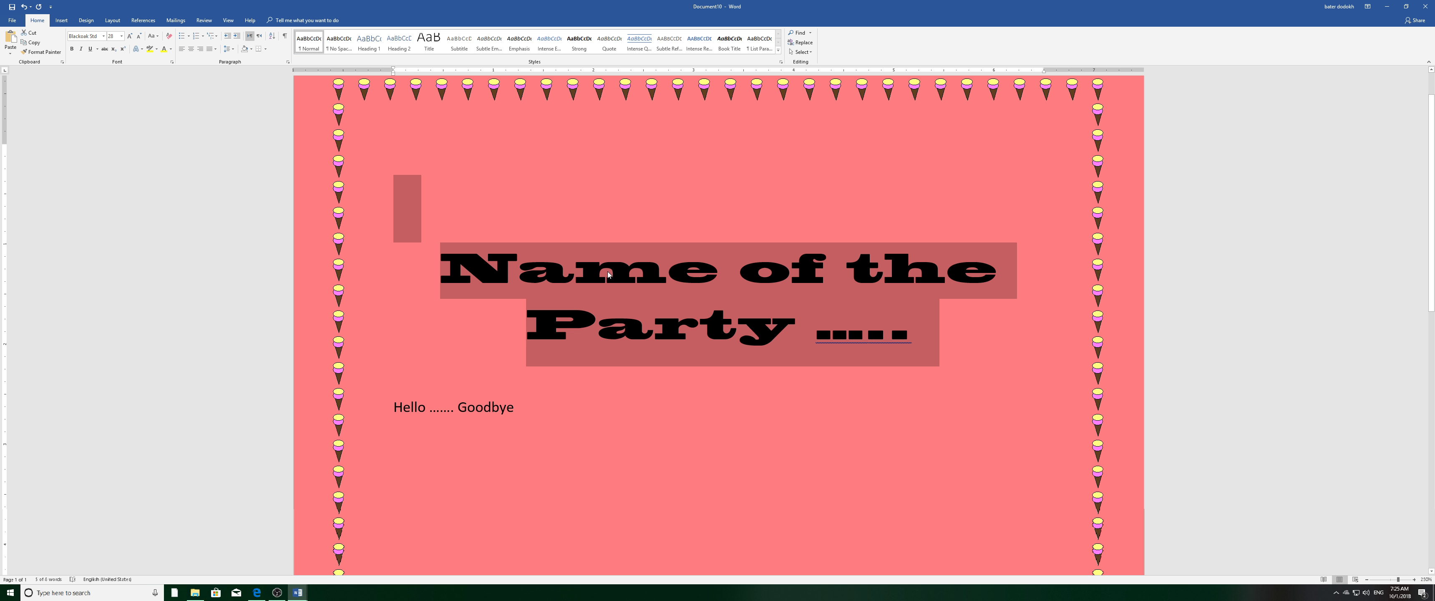
Step: Switch to the party flyer template and undo to restore the large Batterup's title
left_click(297, 595)
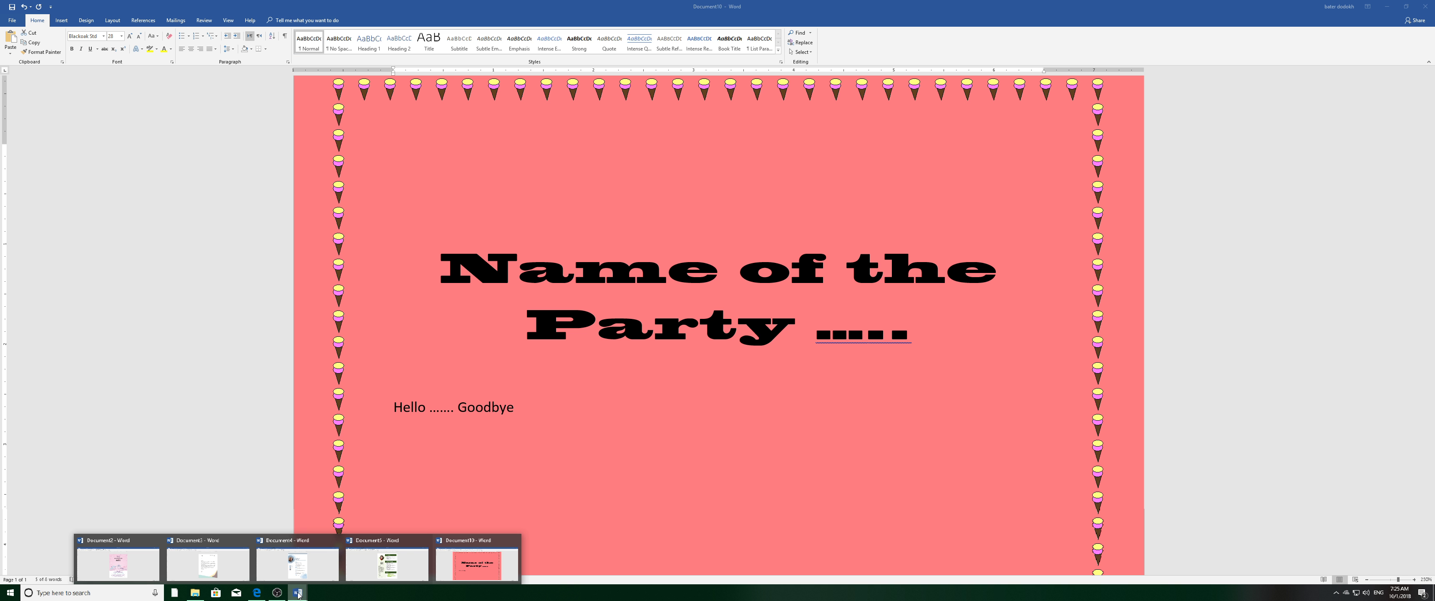
left_click(156, 561)
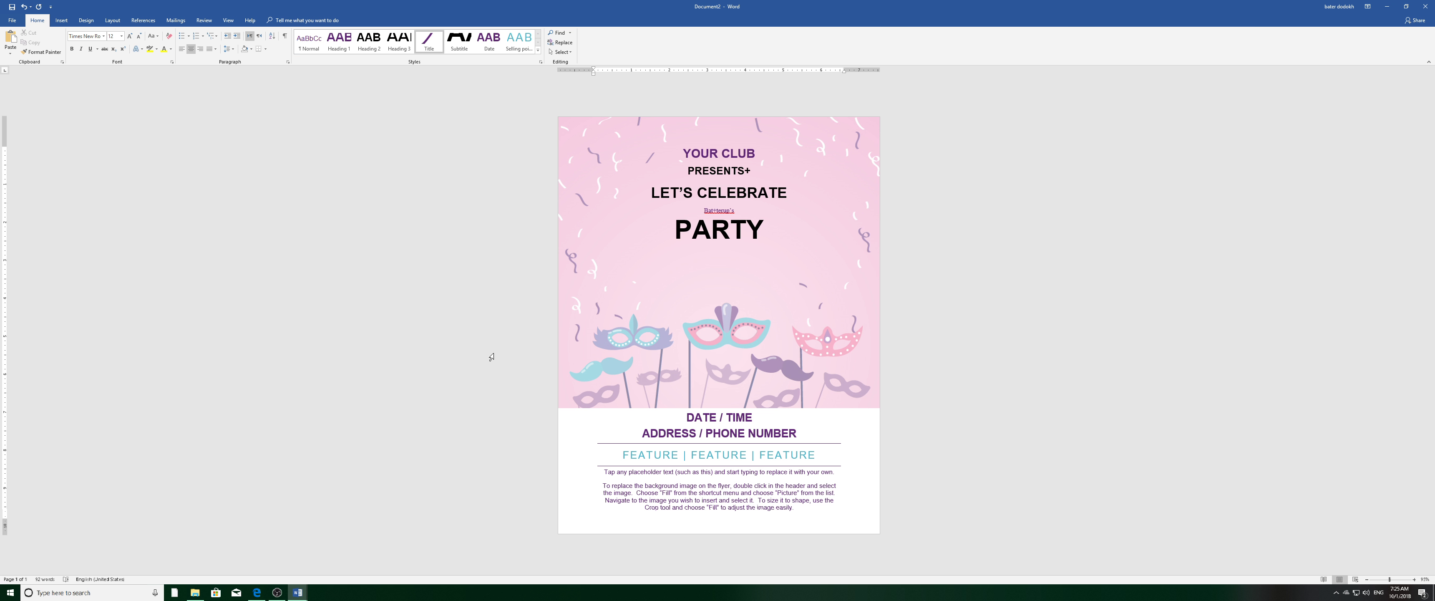
key("ctrl+z")
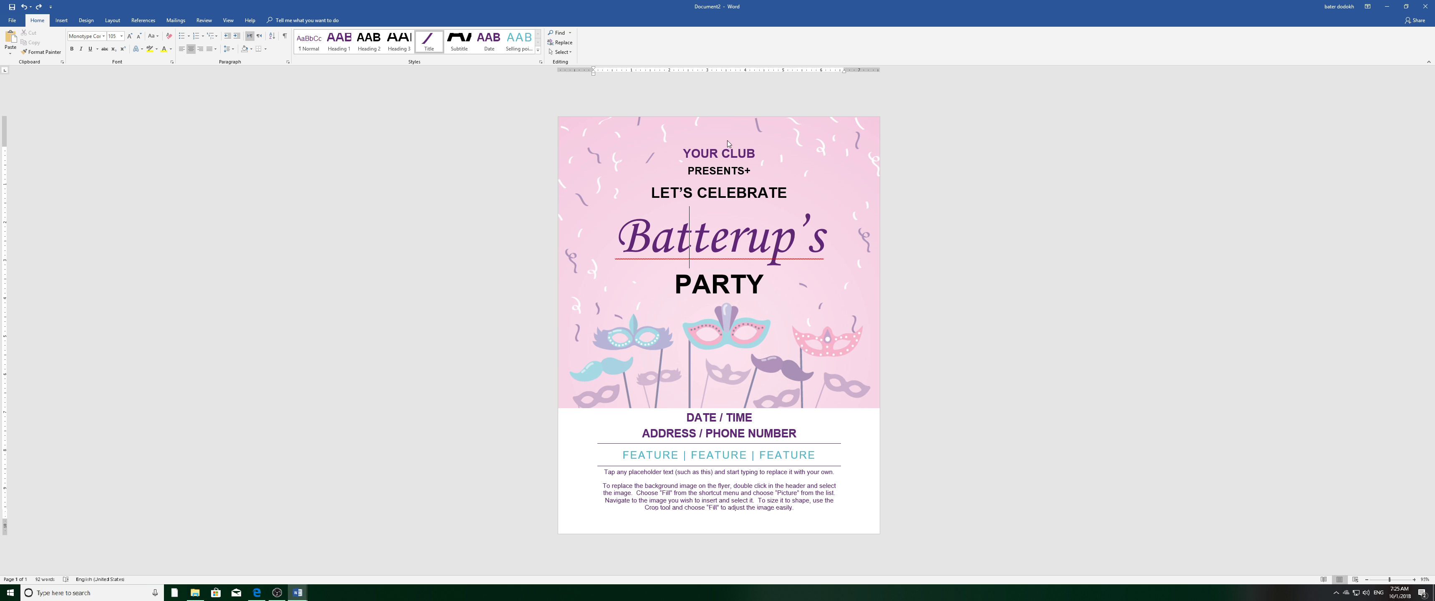
Step: Check the font sizes of YOUR CLUB, LET'S CELEBRATE and the Batterup's title
left_click(733, 153)
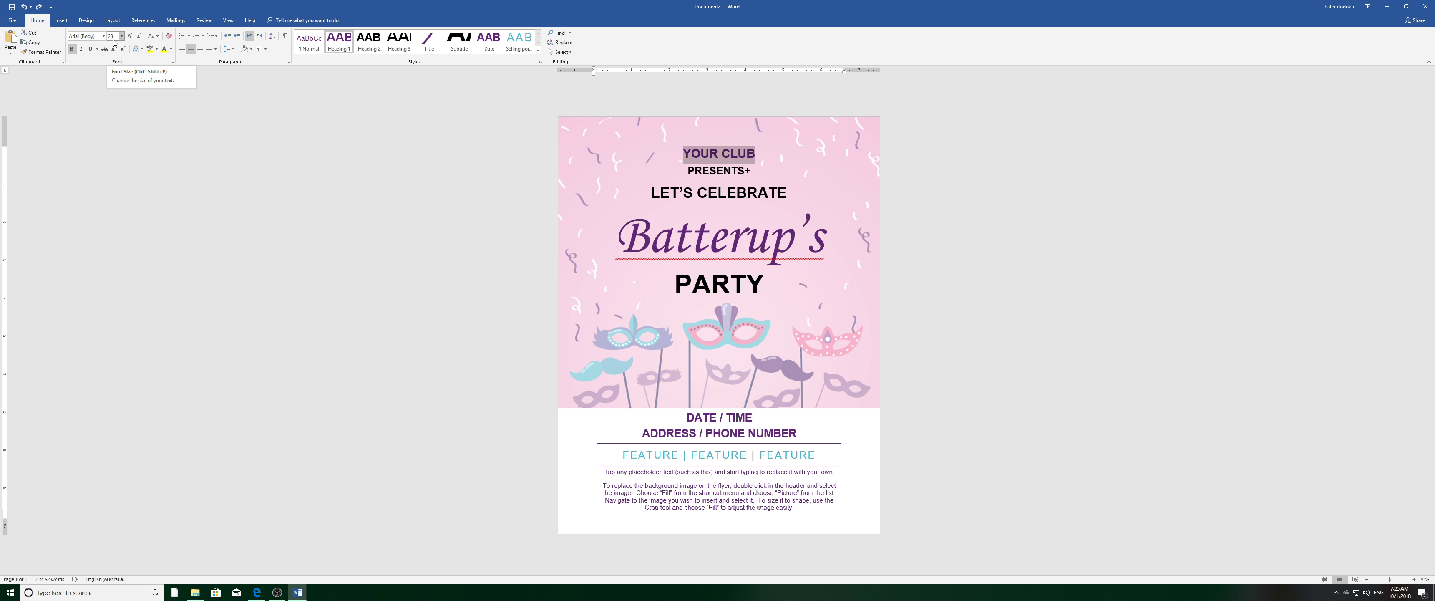
left_click(725, 194)
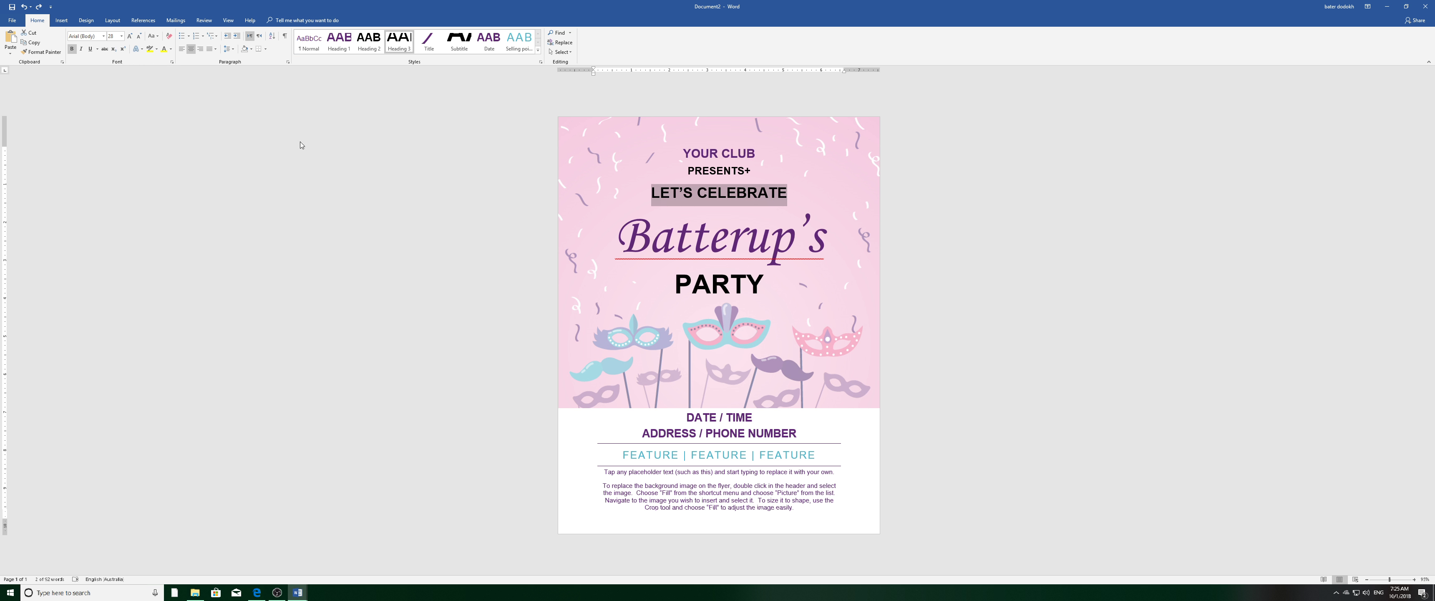
left_click(744, 246)
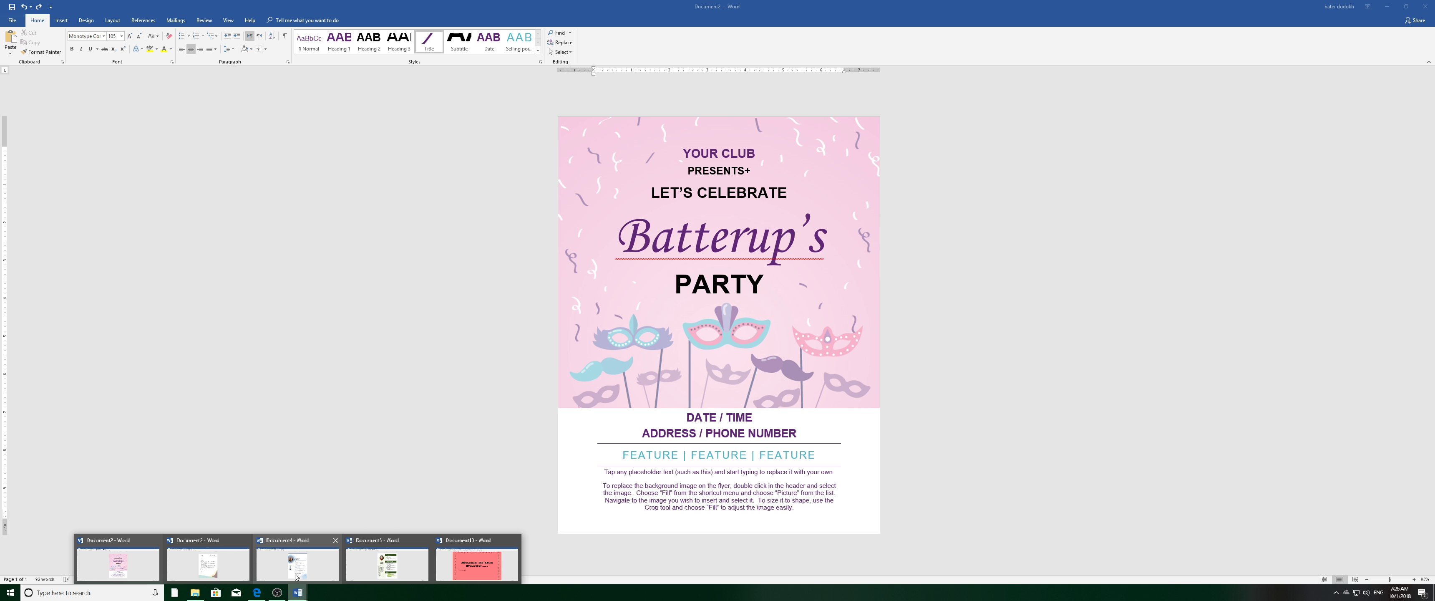
Step: Open the green résumé and read sizes of NAME HERE, Education body text and EDUCATION heading
left_click(294, 576)
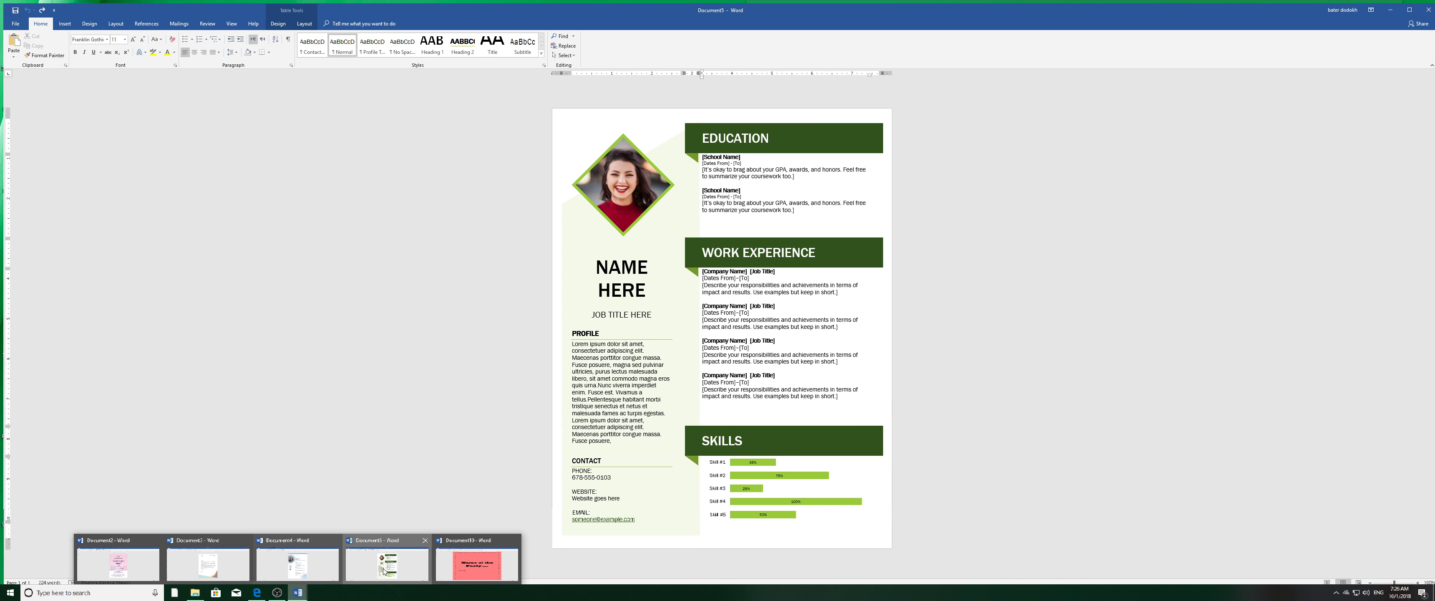
left_click(384, 571)
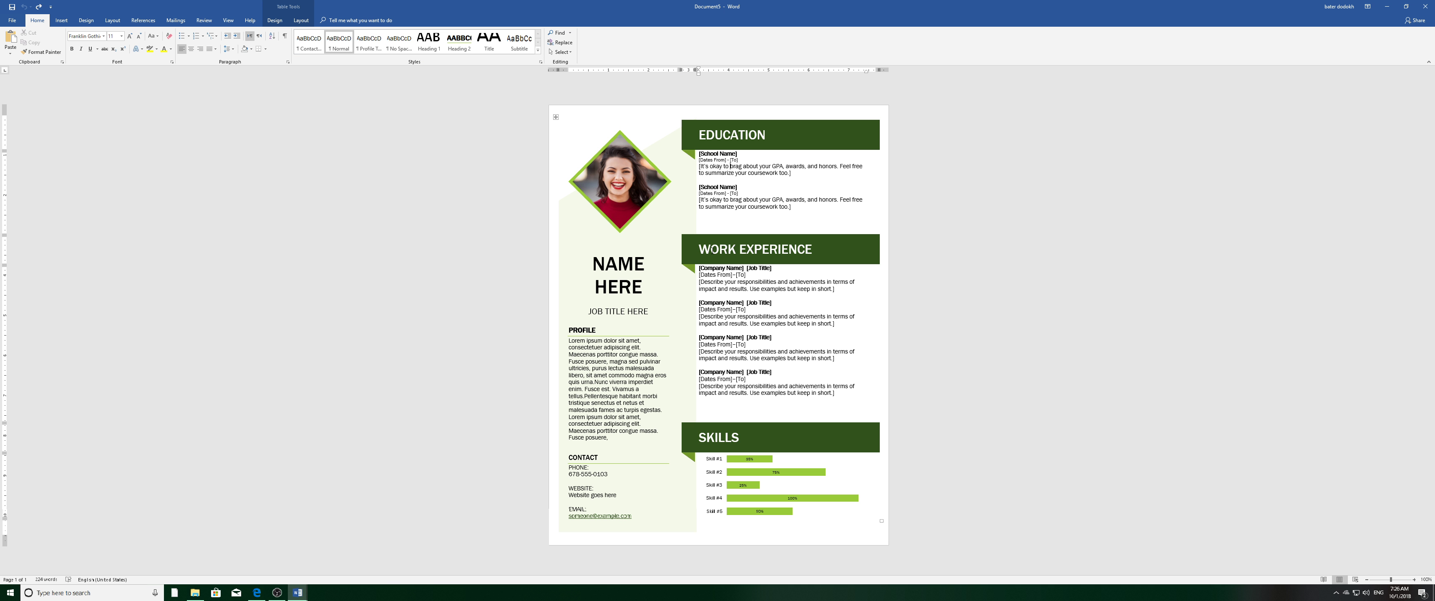
triple_click(632, 271)
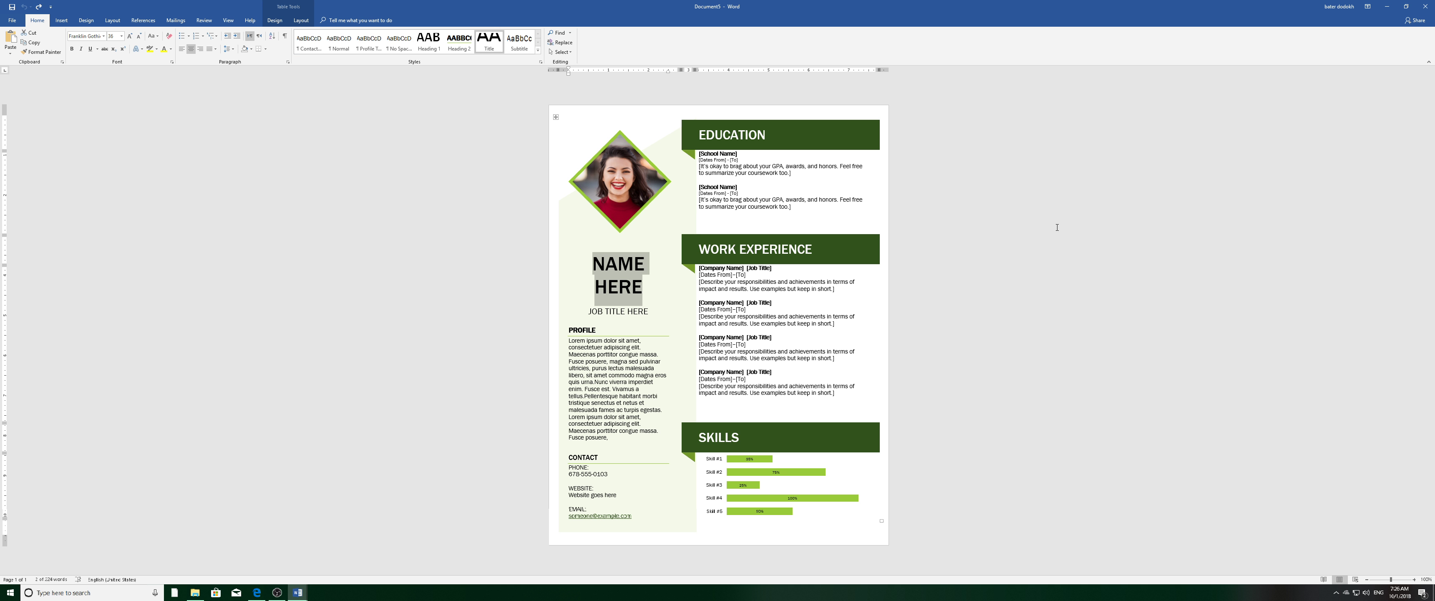
left_click(726, 173)
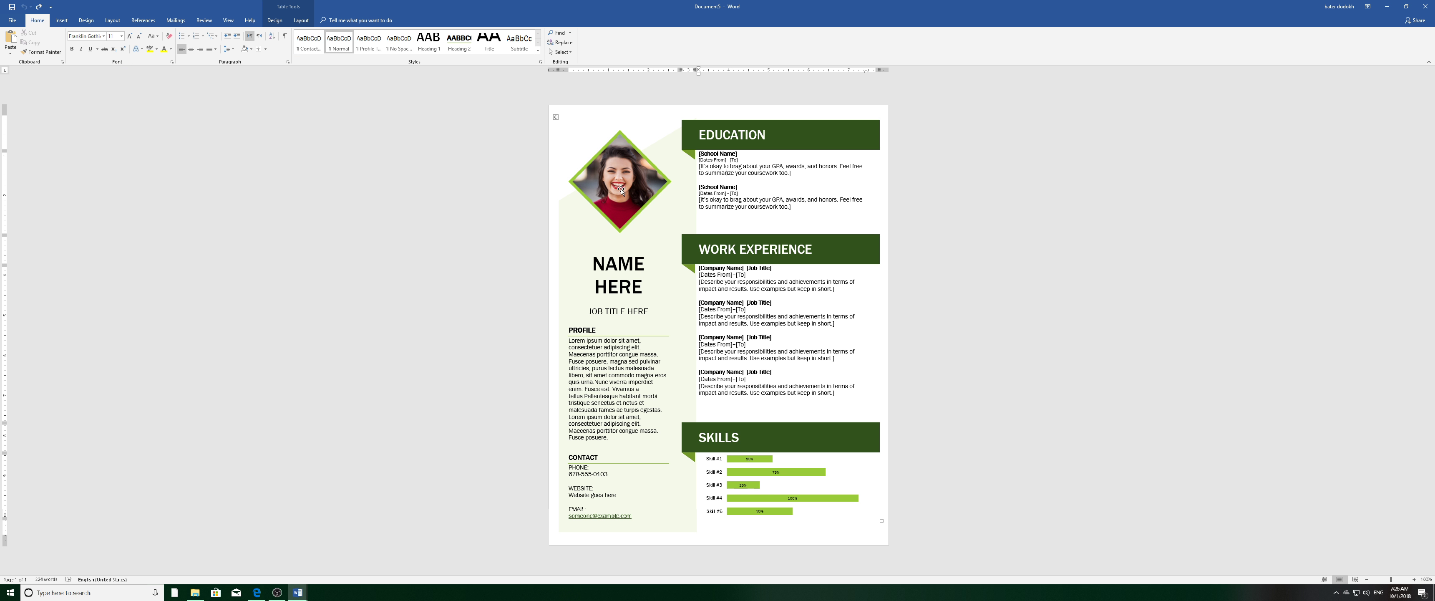
double_click(761, 144)
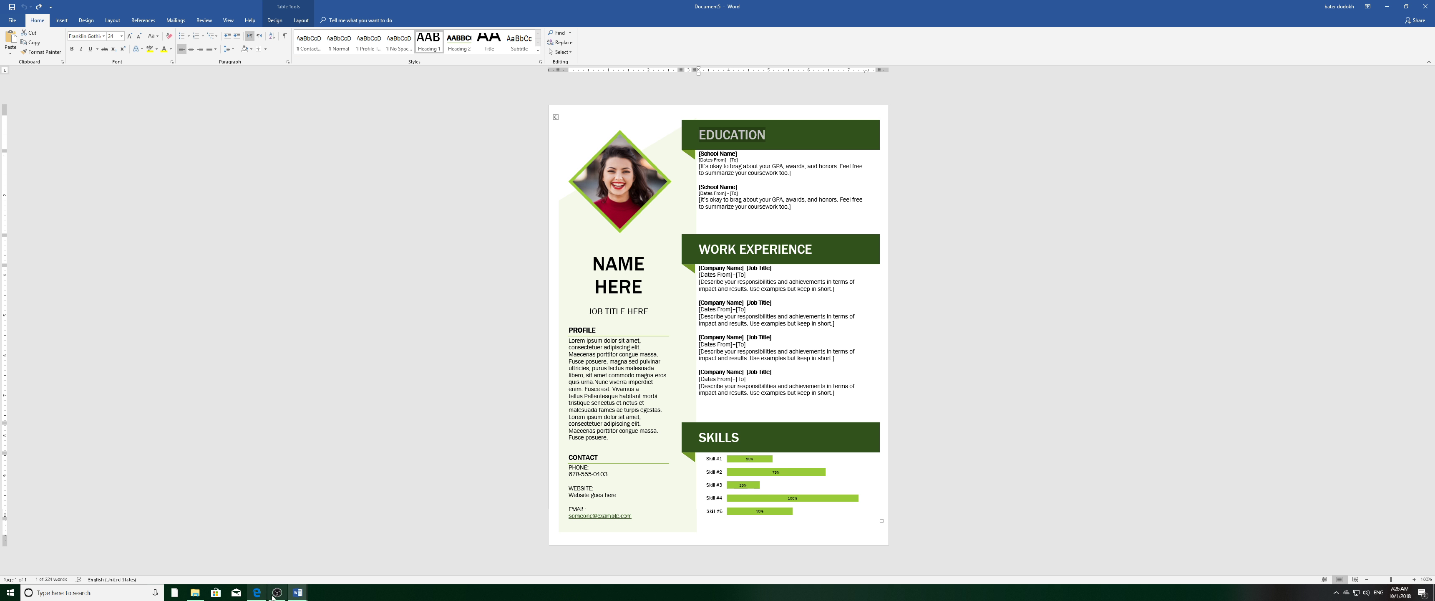
left_click(297, 592)
Step: Activate Document4, the blue résumé, then display the open Word document previews
mouse_move(320, 570)
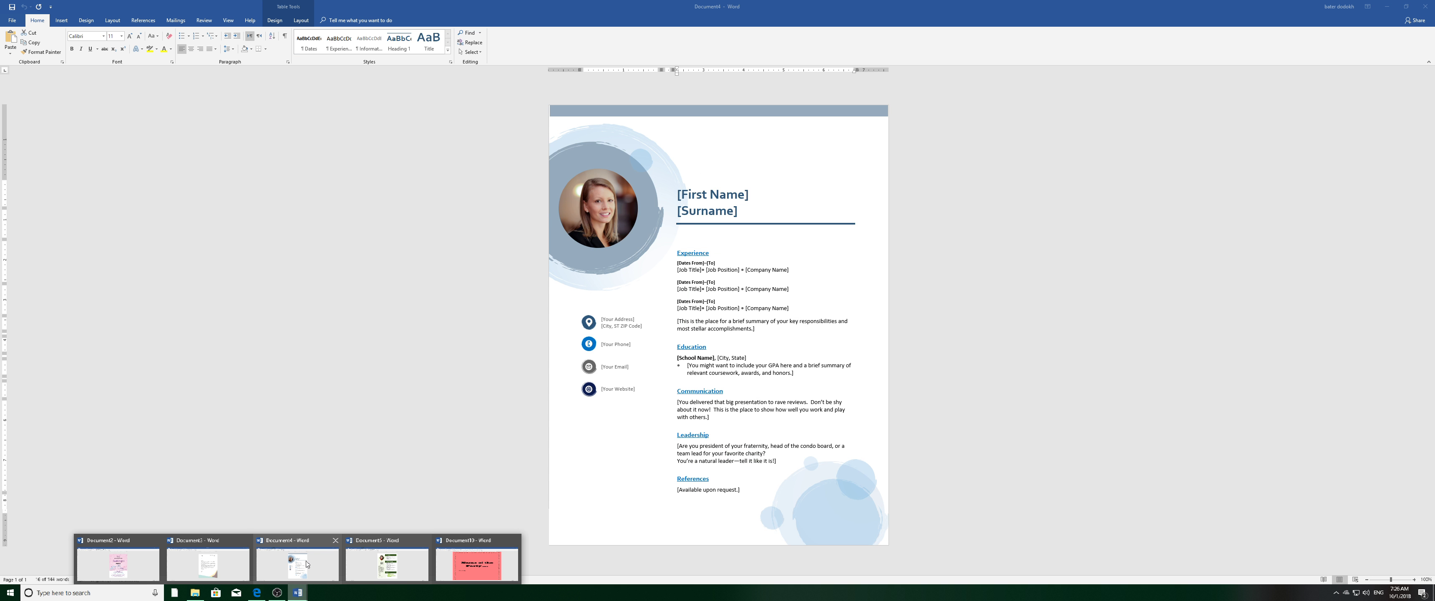
left_click(306, 564)
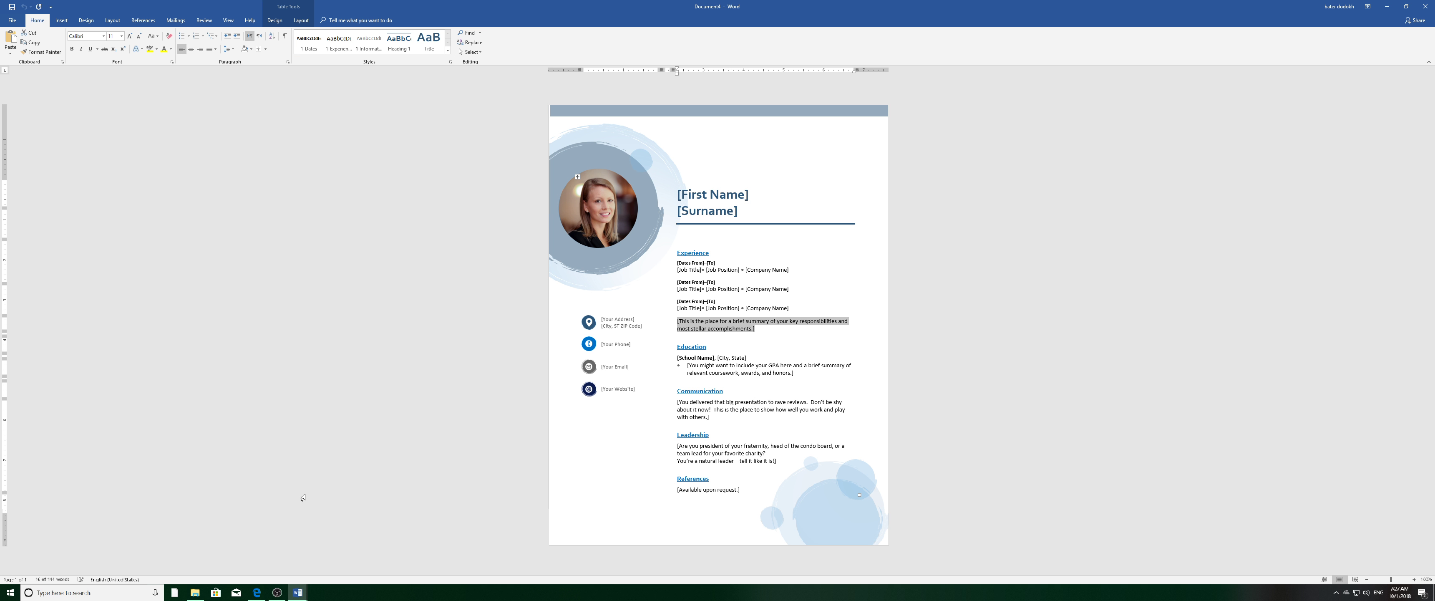
left_click(298, 592)
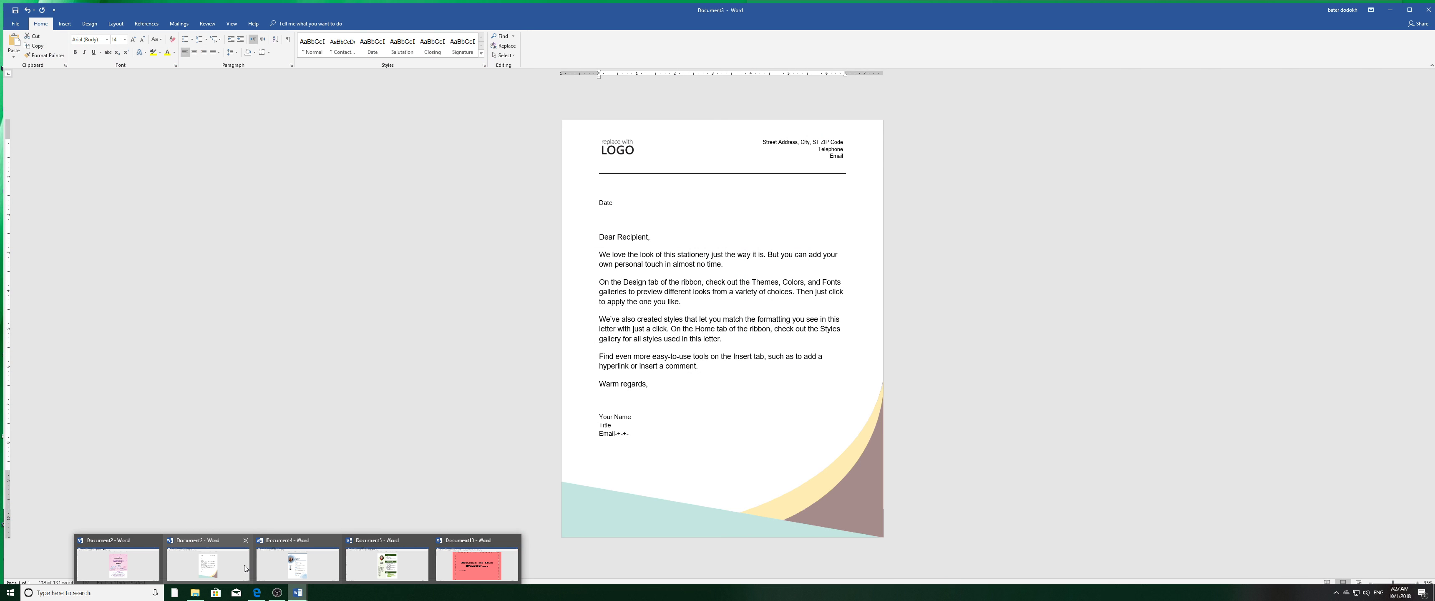
Step: In Document3, set the letter text from Recipient through Warm regards to 12 pt
left_click(207, 563)
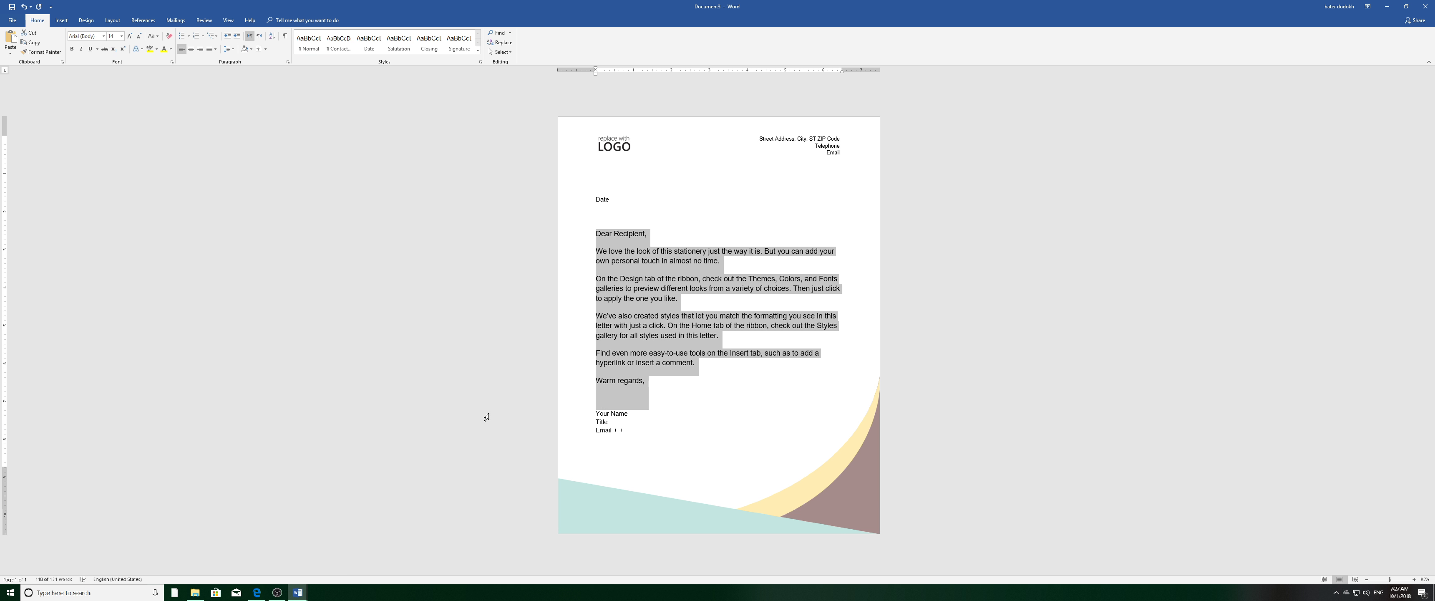
triple_click(661, 380)
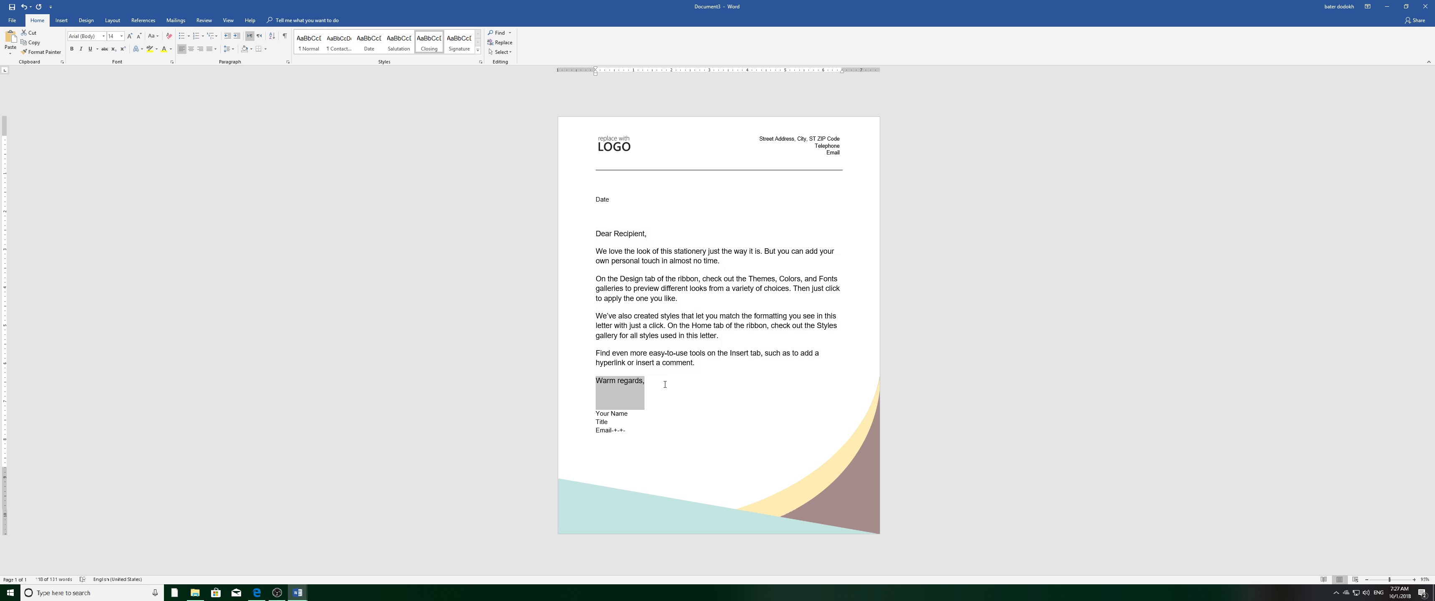
left_click_drag(662, 390, 636, 266)
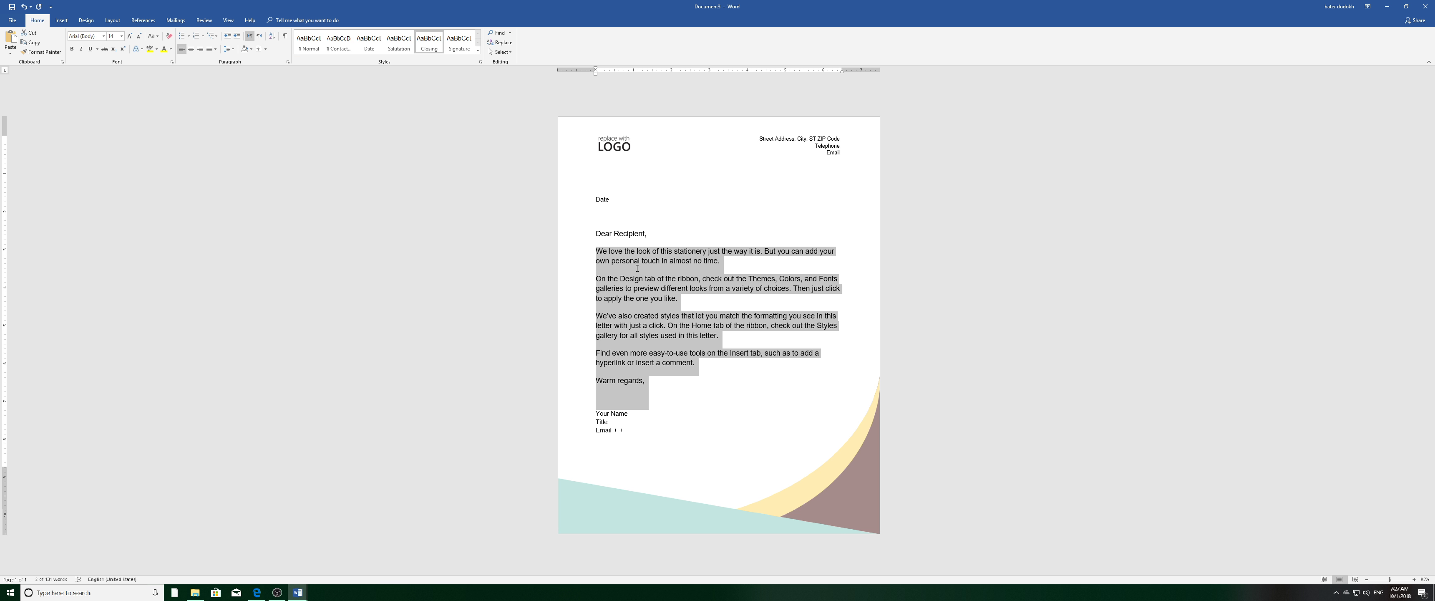
left_click_drag(633, 353, 590, 176)
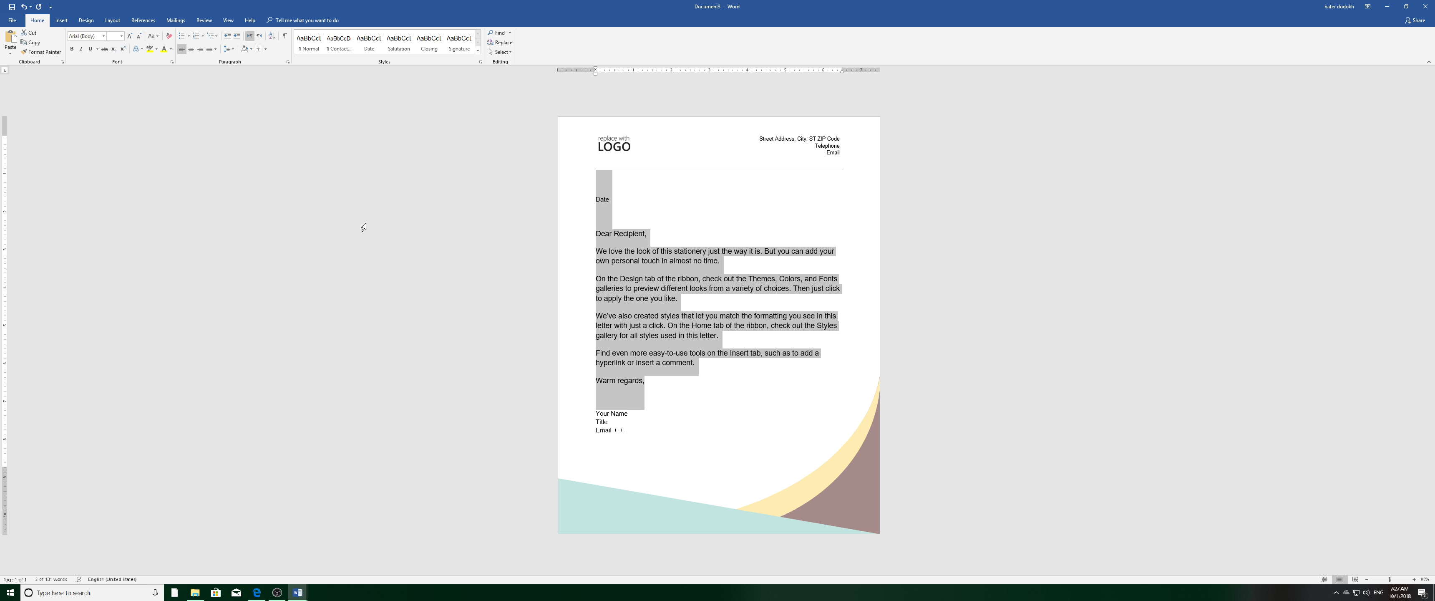
left_click(121, 35)
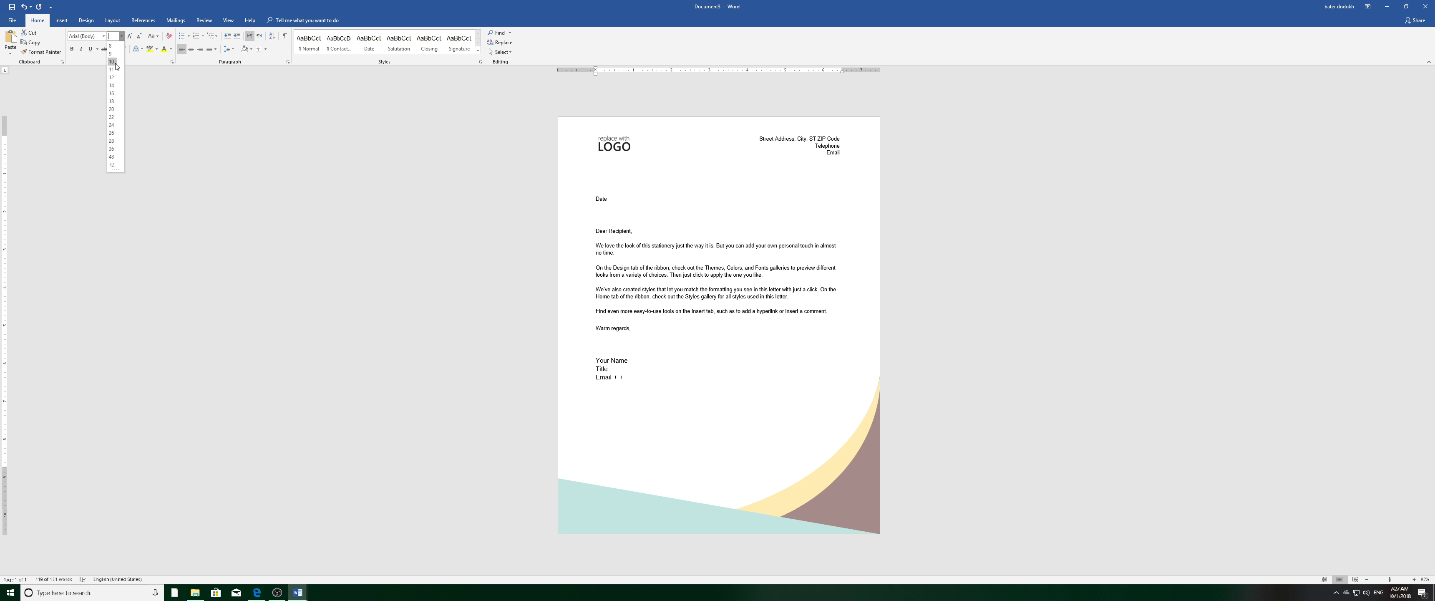
left_click(113, 77)
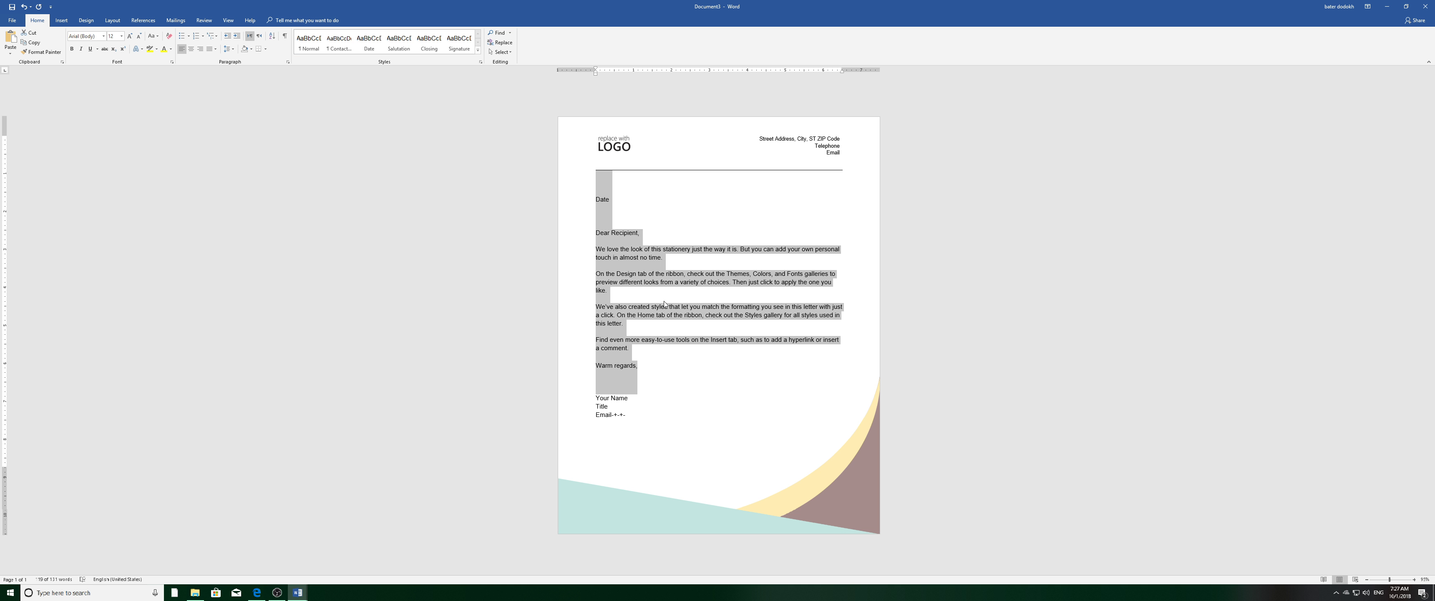
triple_click(702, 381)
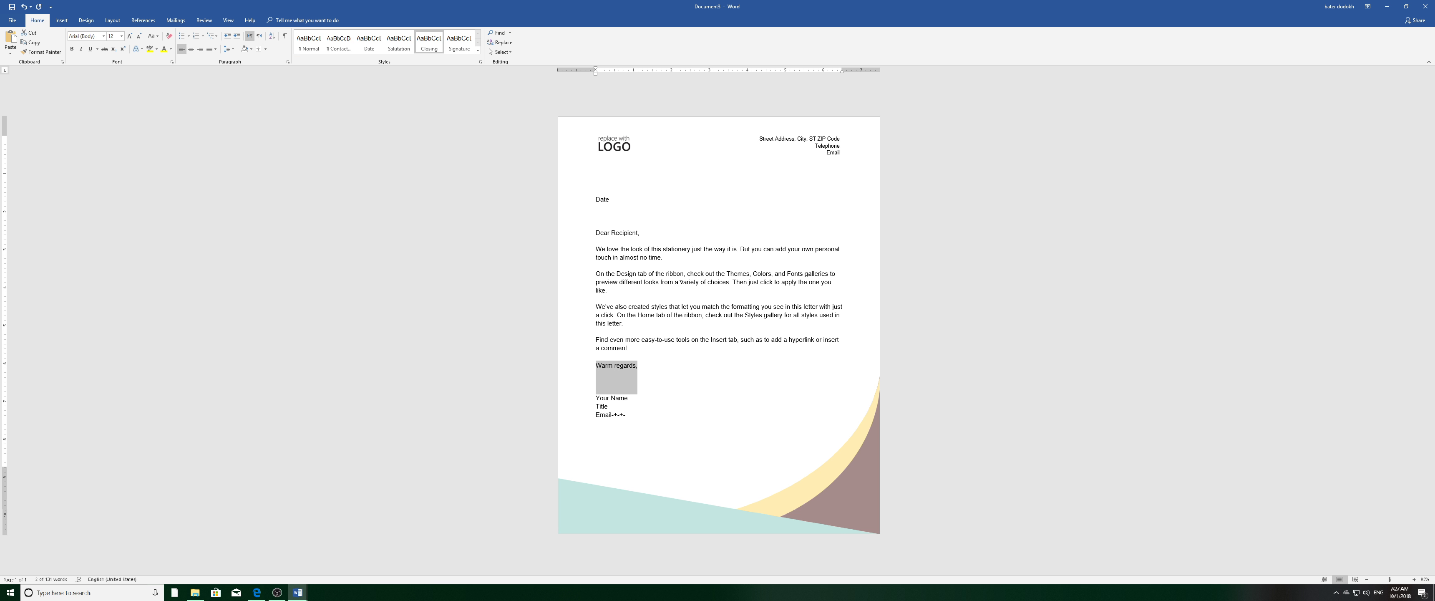
key("ctrl+z")
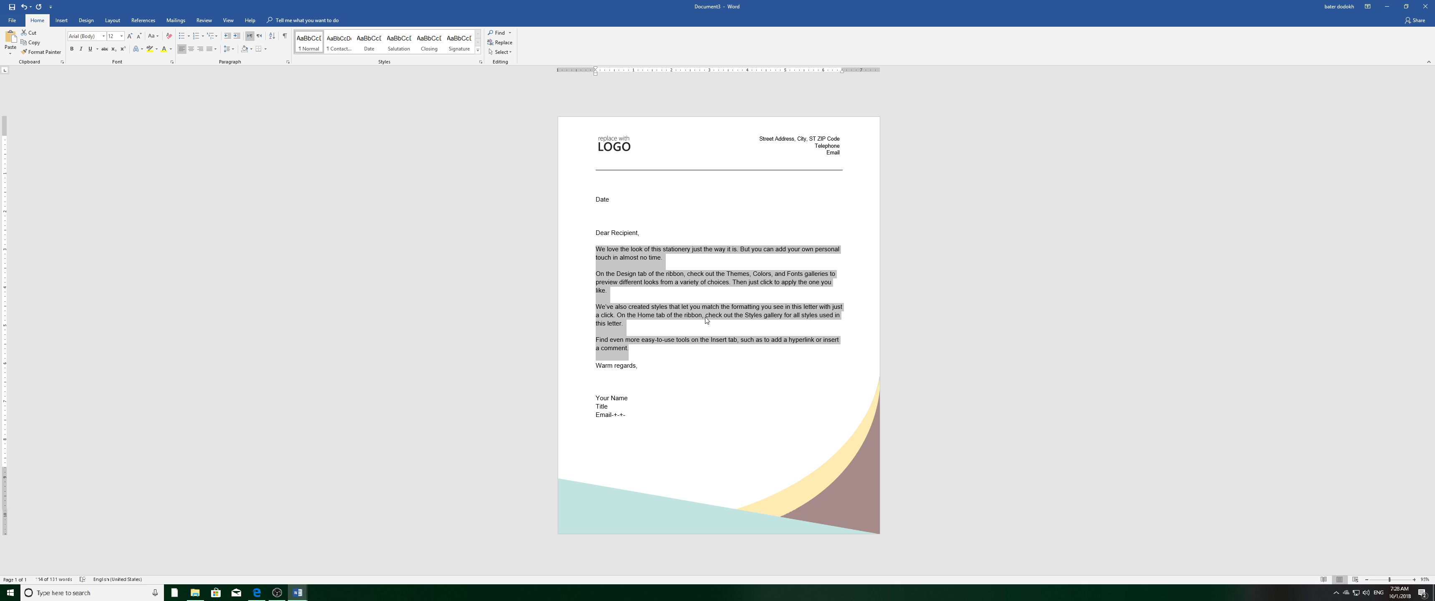
Step: Overwrite the signature's Email line with 'efereerr' and size that line at 10 pt
left_click(624, 445)
left_click(575, 427)
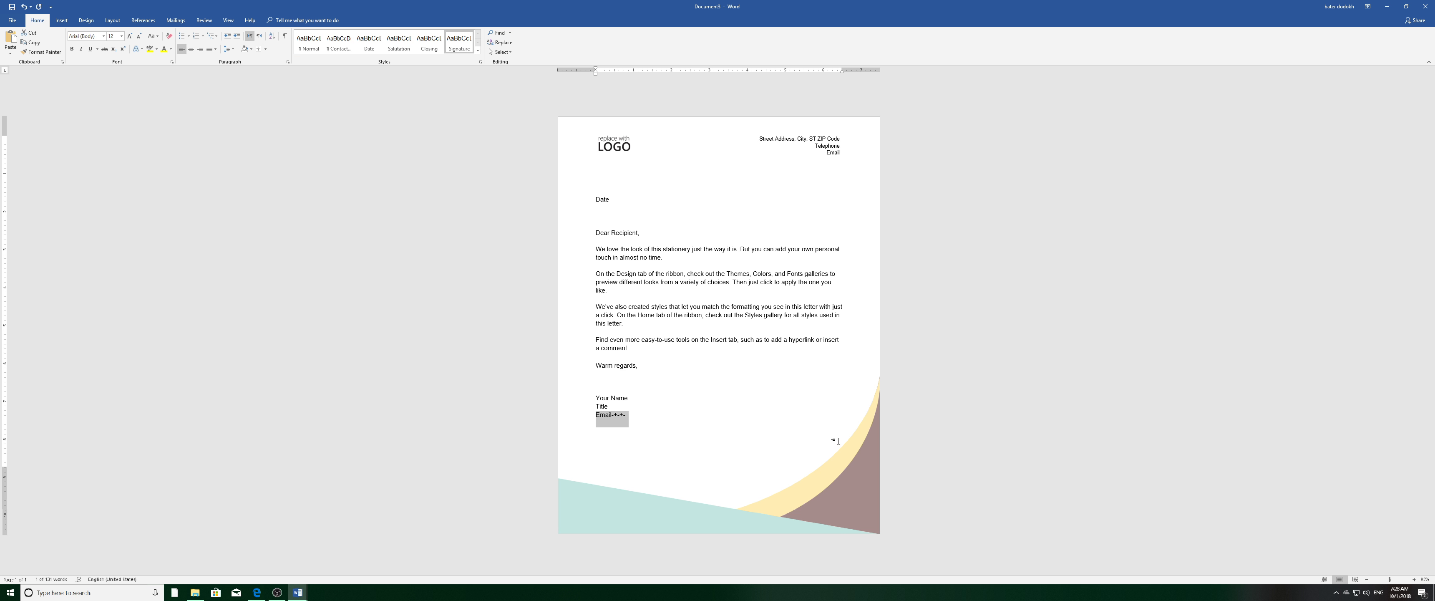
type("efereerr")
key("shift+Home")
left_click(122, 37)
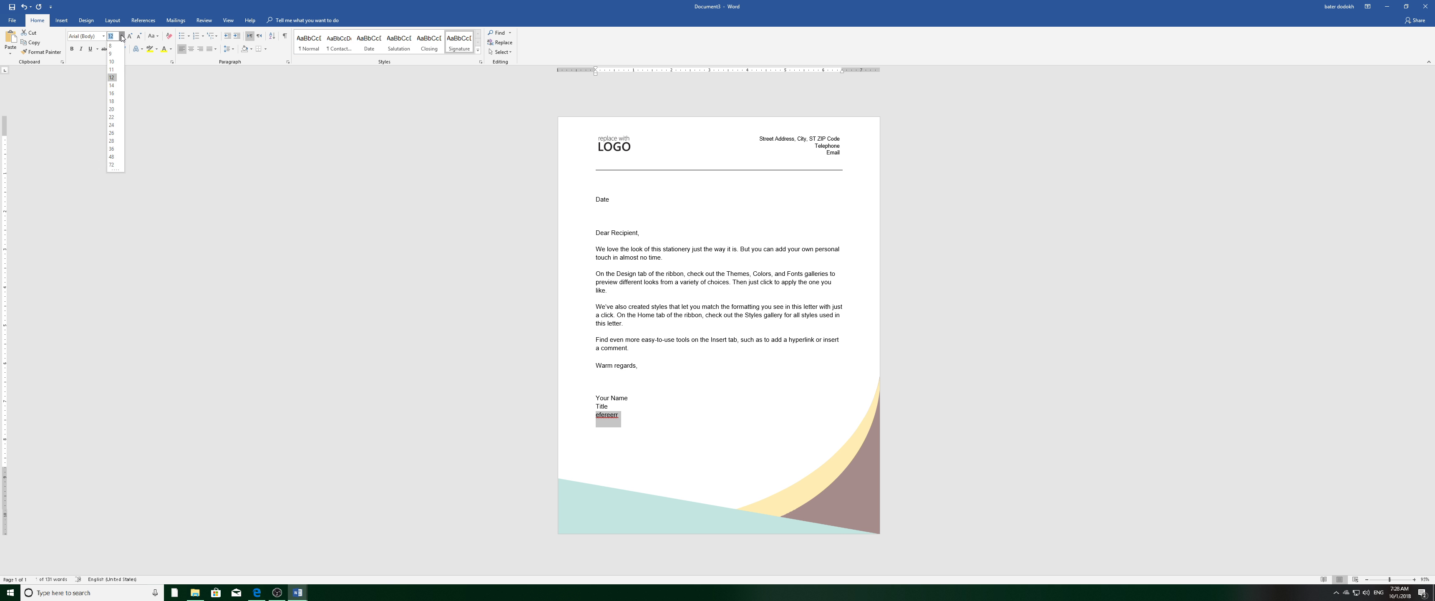
left_click(116, 61)
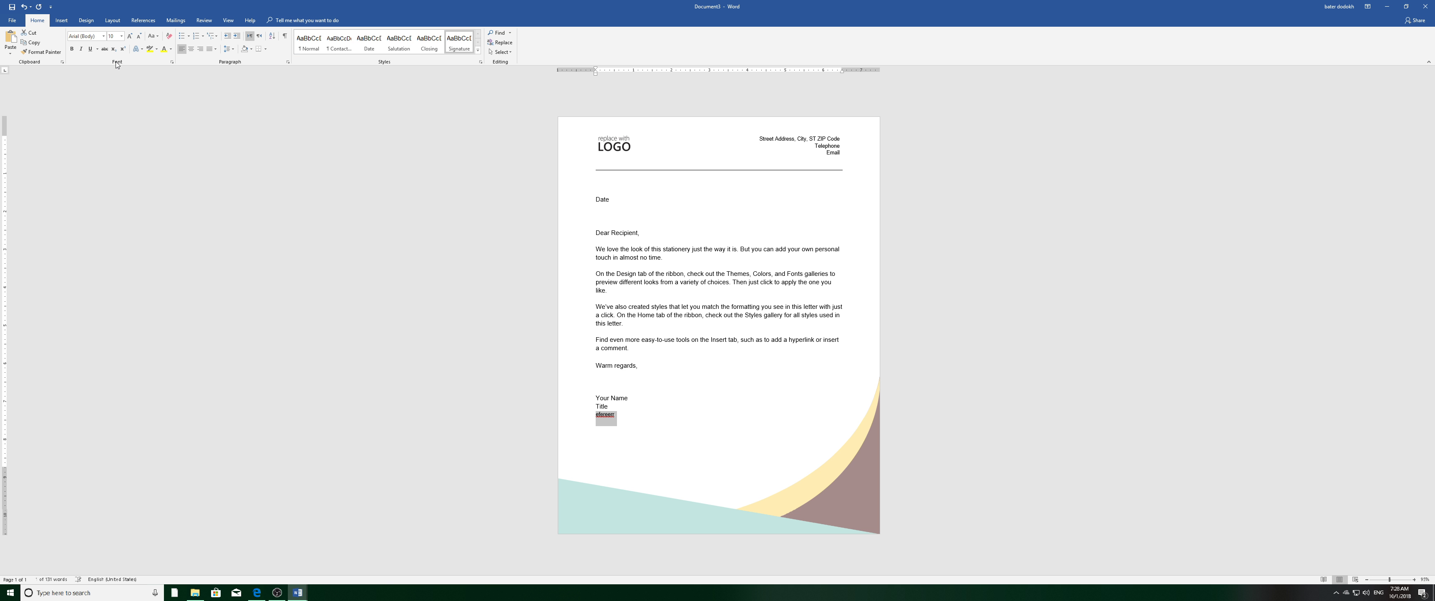
left_click(634, 425)
double_click(581, 421)
left_click(638, 444)
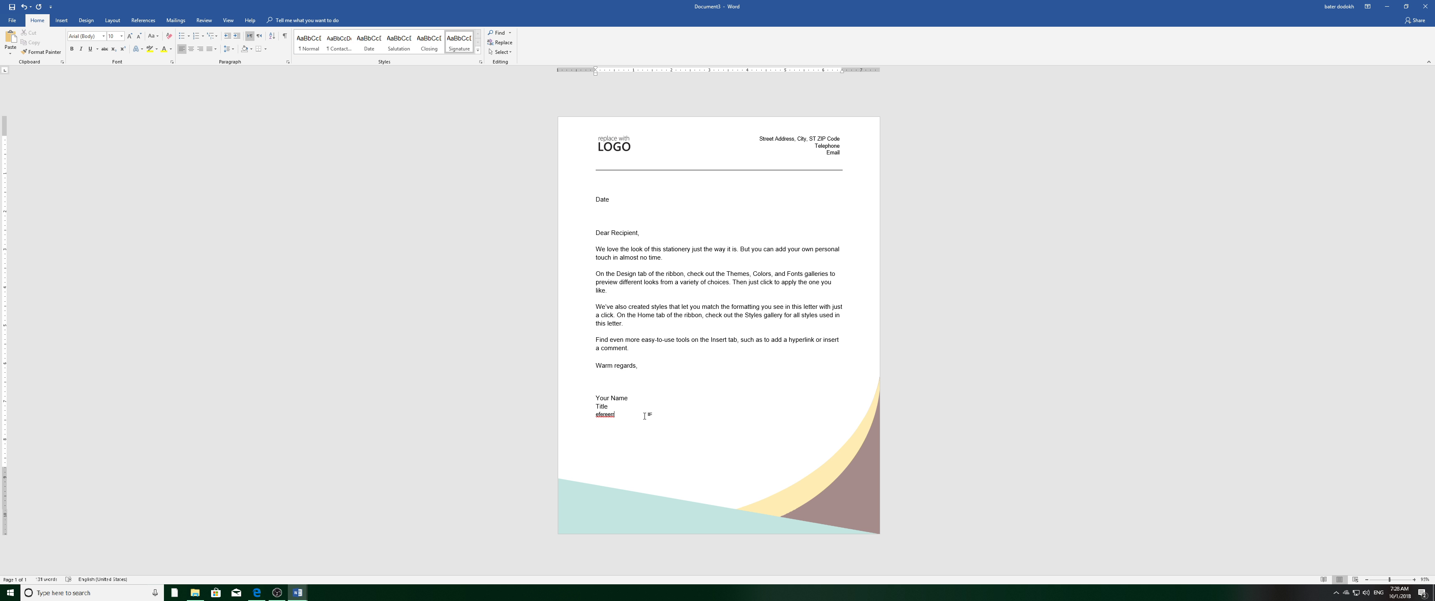